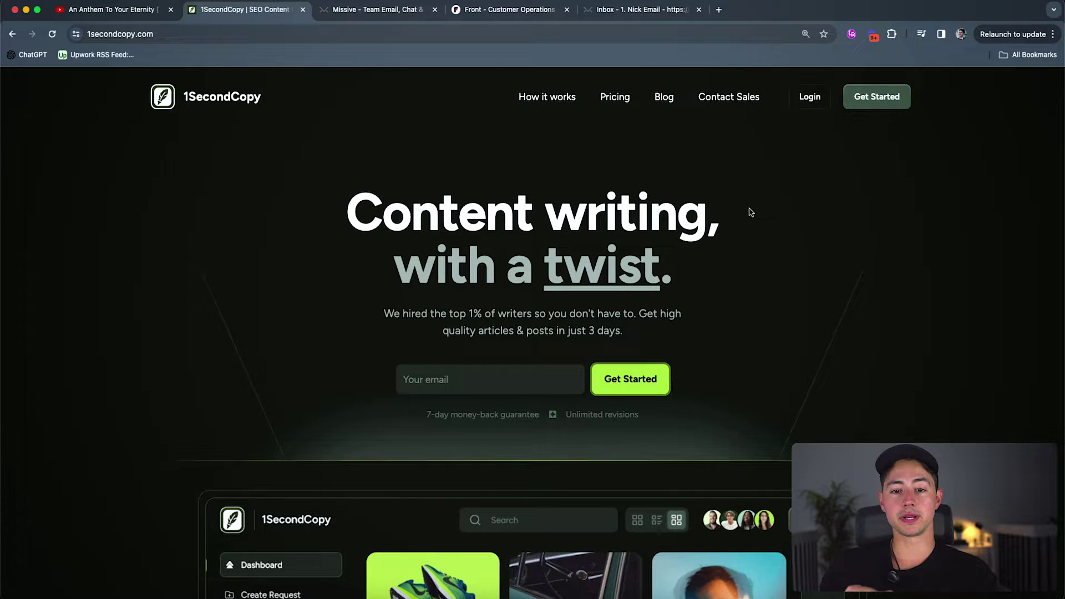
# - Switch to the Missive tab and scroll back to the top of its homepage
pyautogui.hotkey('ctrl', 'Tab')
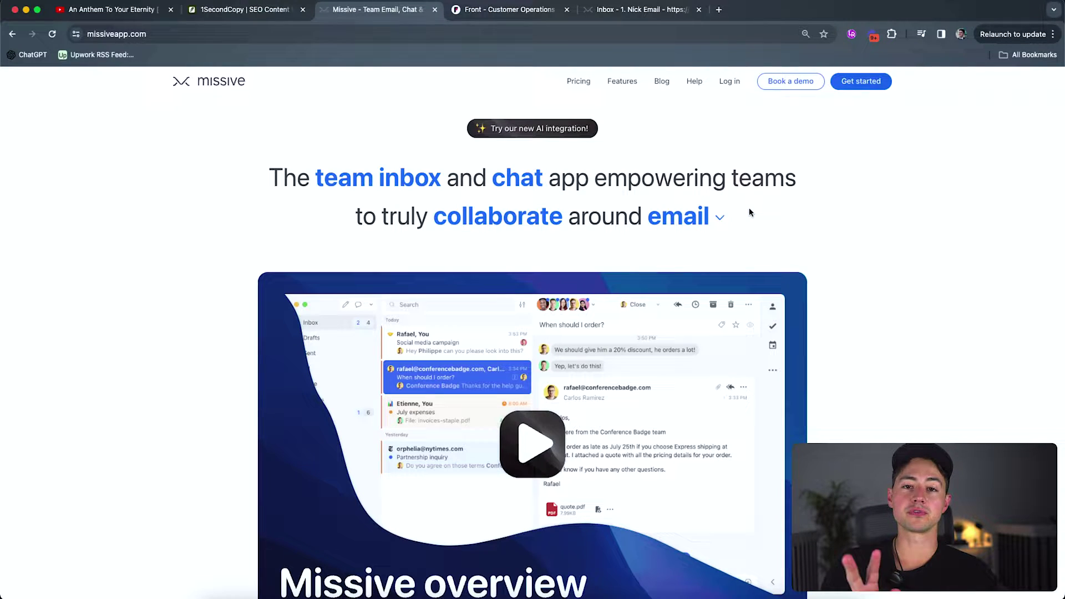
pyautogui.scroll(2, 749, 212)
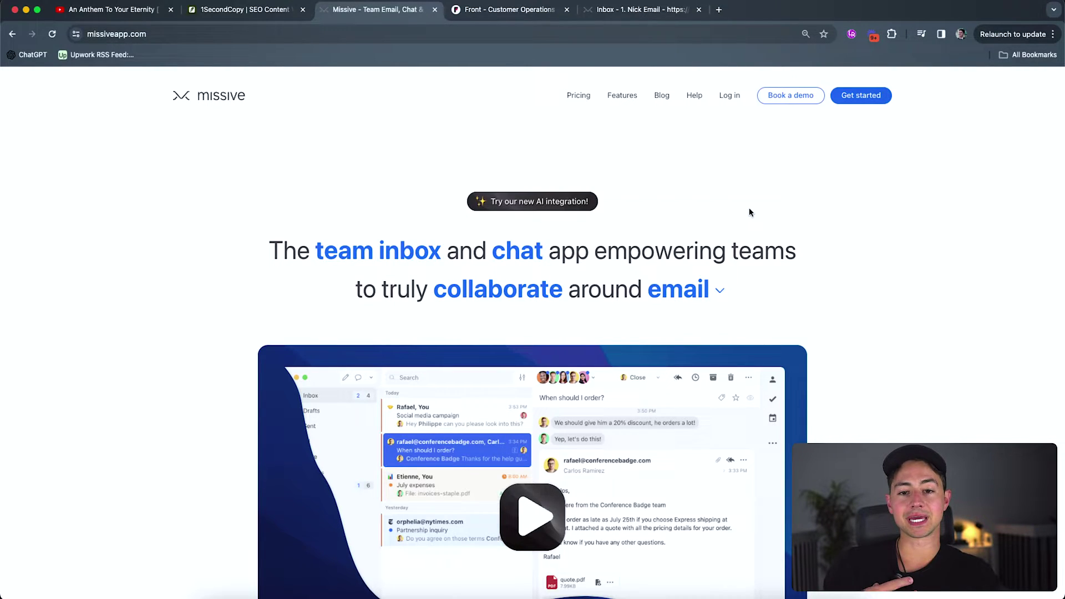
pyautogui.hotkey('ctrl', 'Tab')
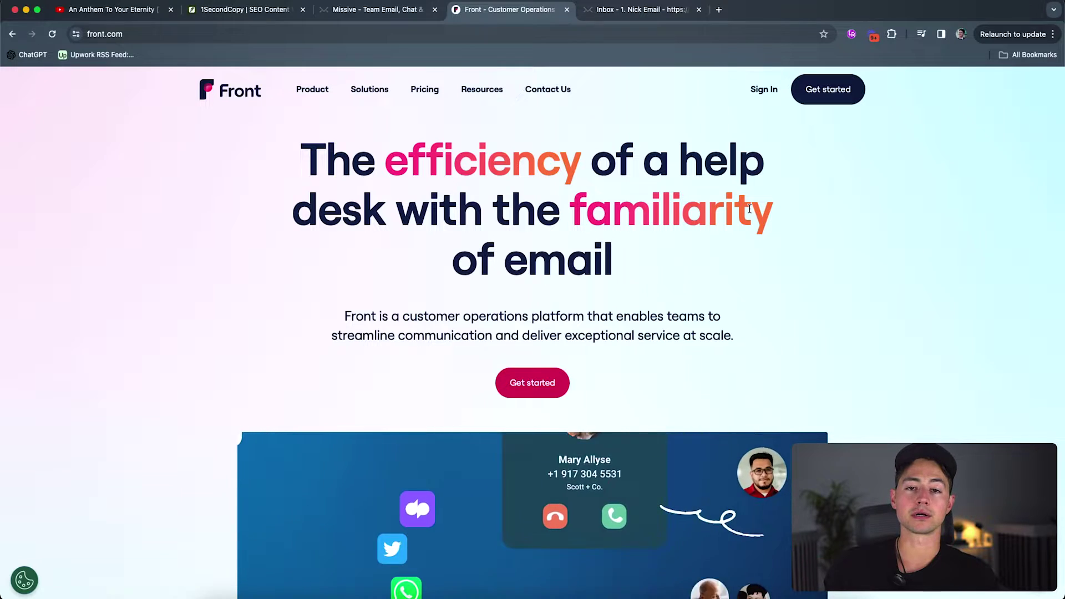
pyautogui.hotkey('ctrl', 'shift', 'Tab')
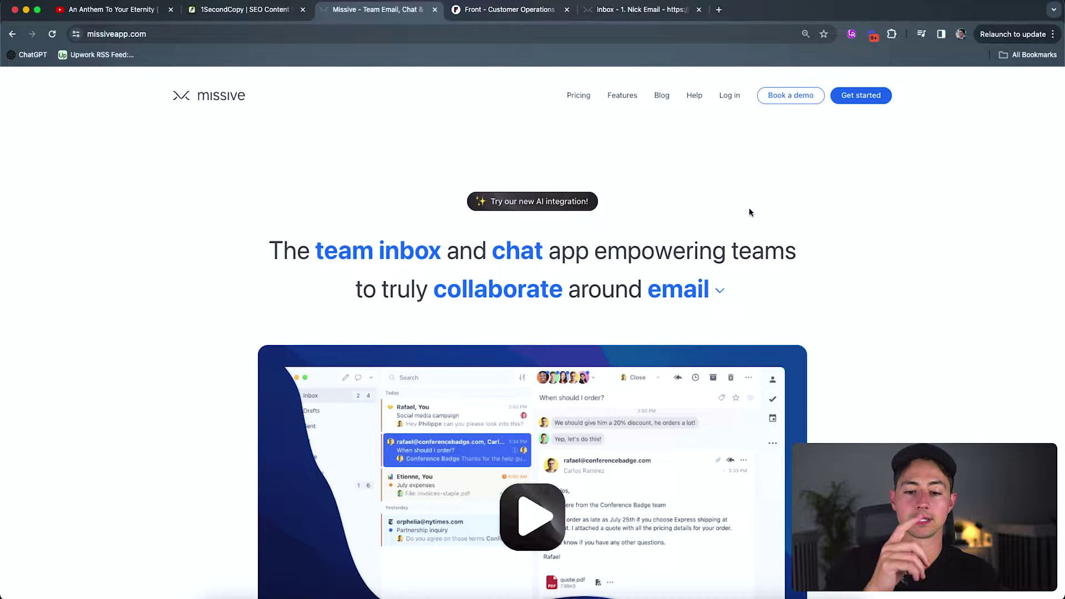
# - Scroll missiveapp.com through its features, reviews and OpenAI integration, then switch to the Front tab
pyautogui.scroll(-10, 750, 212)
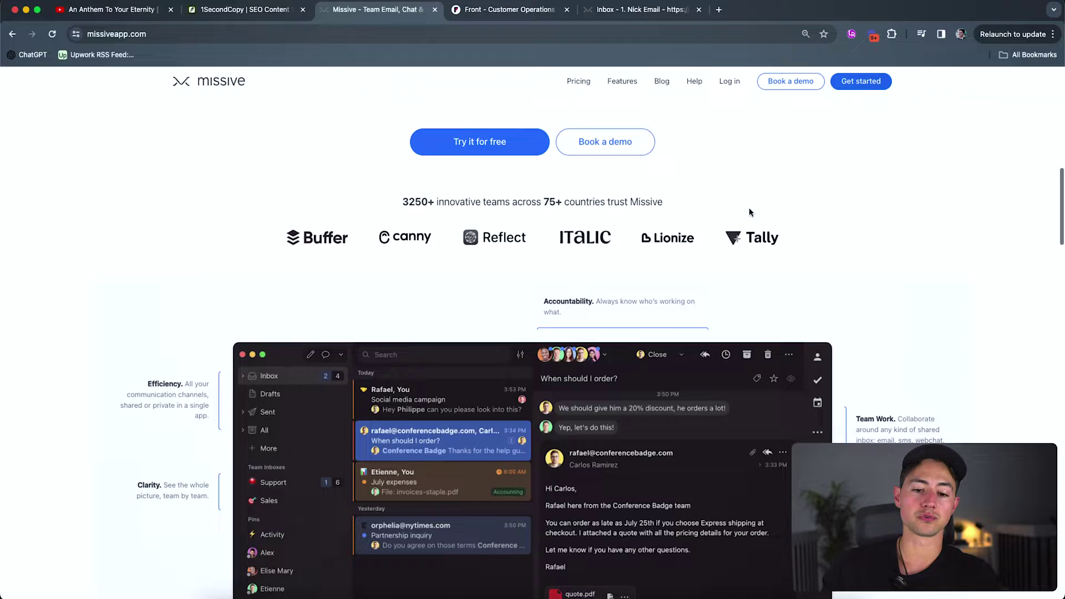
pyautogui.scroll(-5, 751, 213)
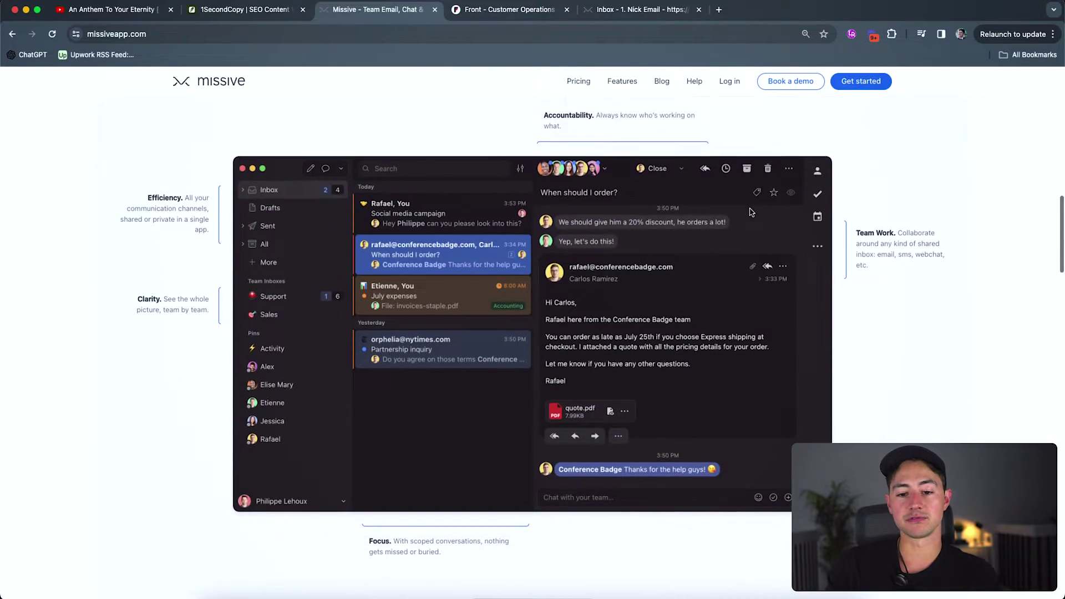
pyautogui.scroll(-1, 749, 213)
pyautogui.scroll(1, 750, 213)
pyautogui.scroll(-10, 750, 212)
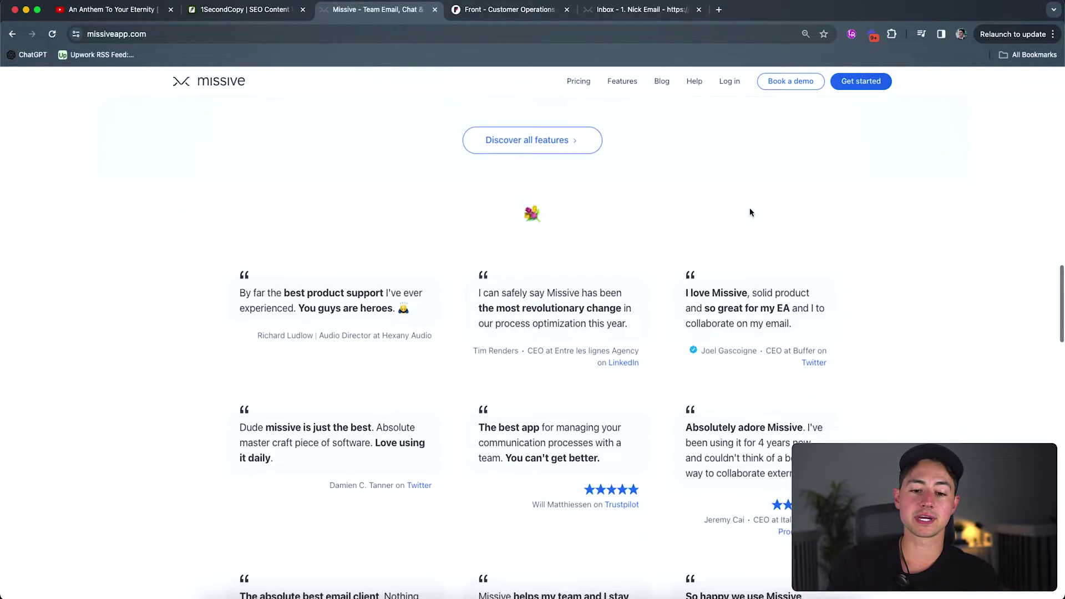
pyautogui.scroll(-14, 750, 213)
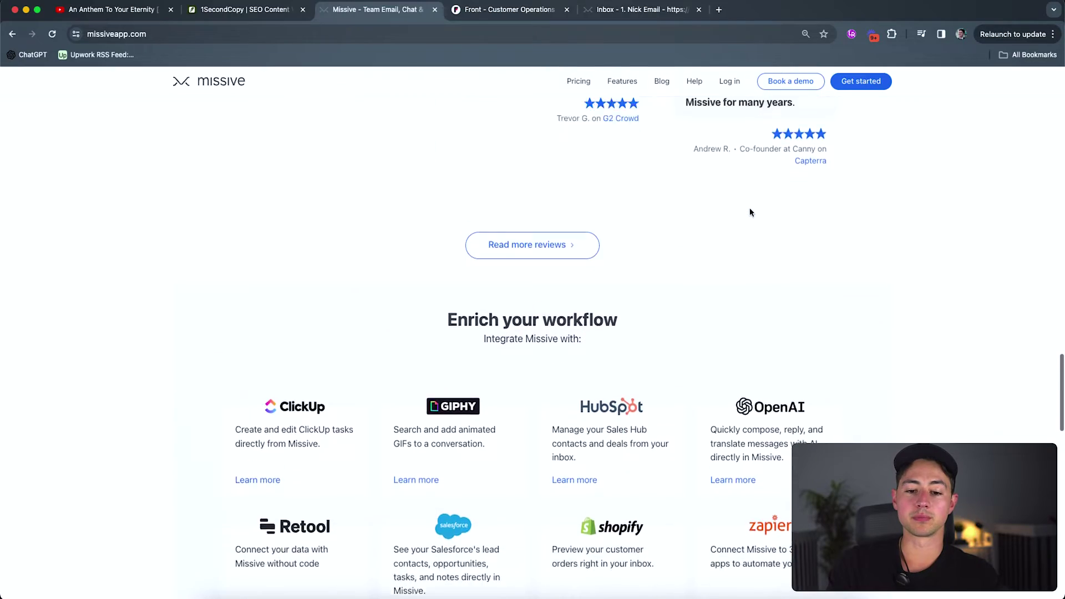
pyautogui.scroll(-15, 757, 192)
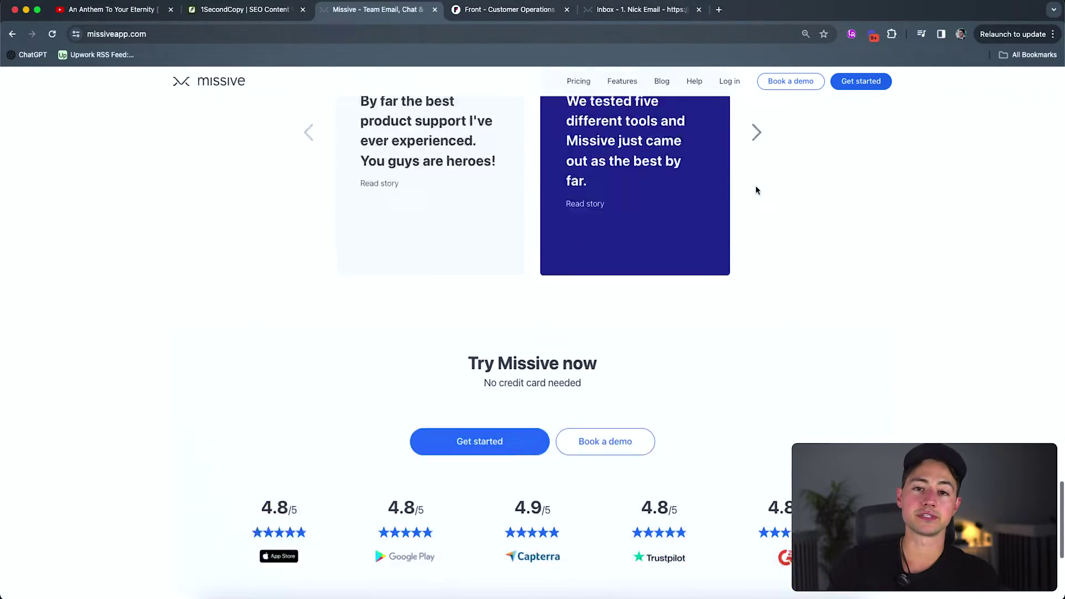
pyautogui.scroll(20, 755, 191)
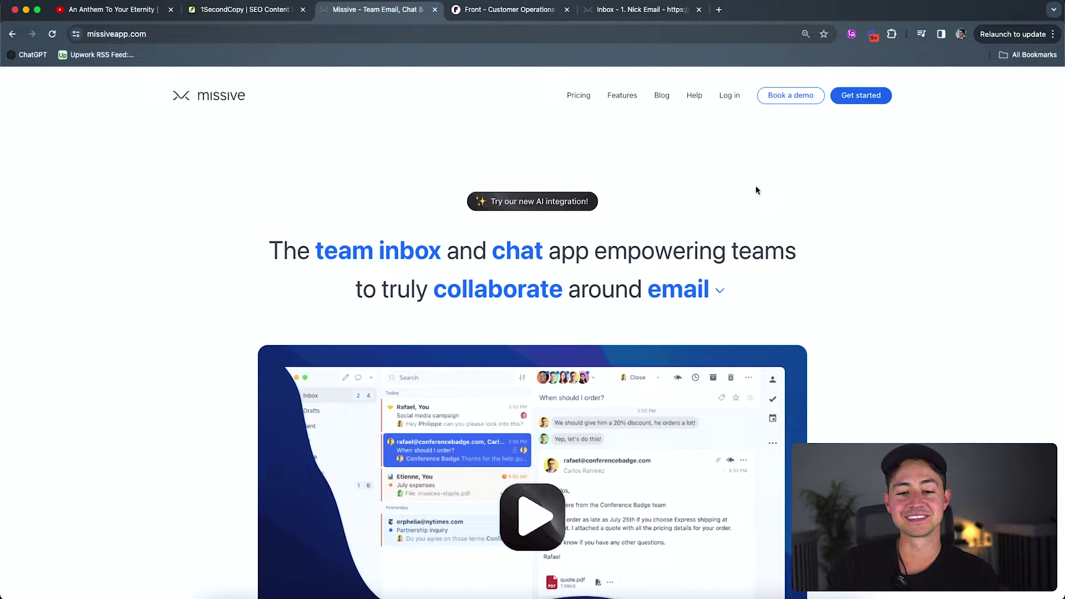
pyautogui.hotkey('ctrl', 'Tab')
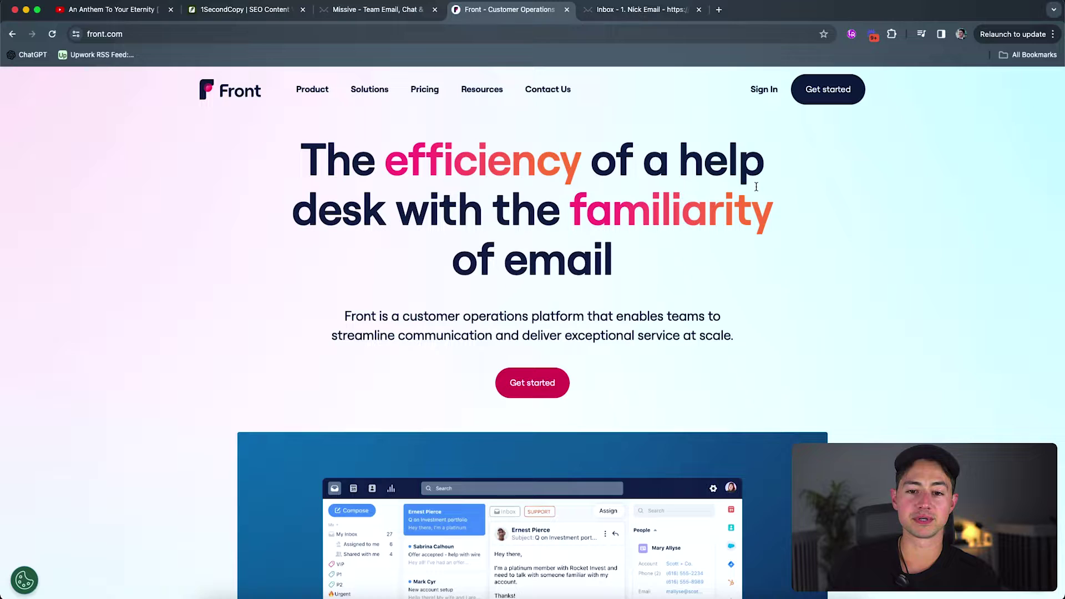
# - Close the Front tab to land on the Missive web inbox
pyautogui.hotkey('ctrl', 'w')
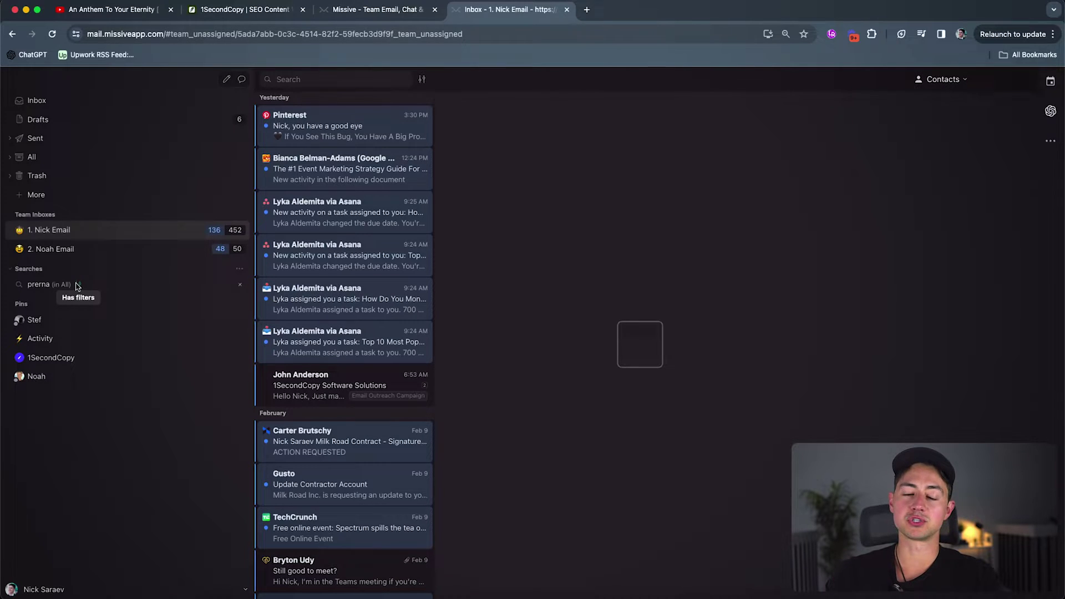
# - Open the first team inbox and scroll its conversations from yesterday back through January
pyautogui.click(65, 230)
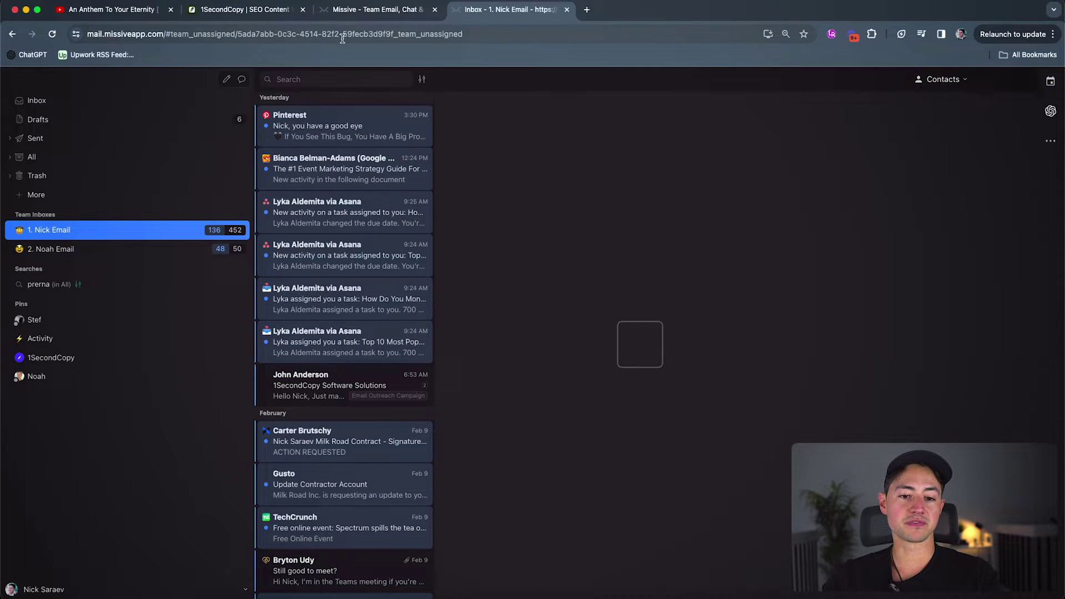
pyautogui.scroll(-1, 397, 222)
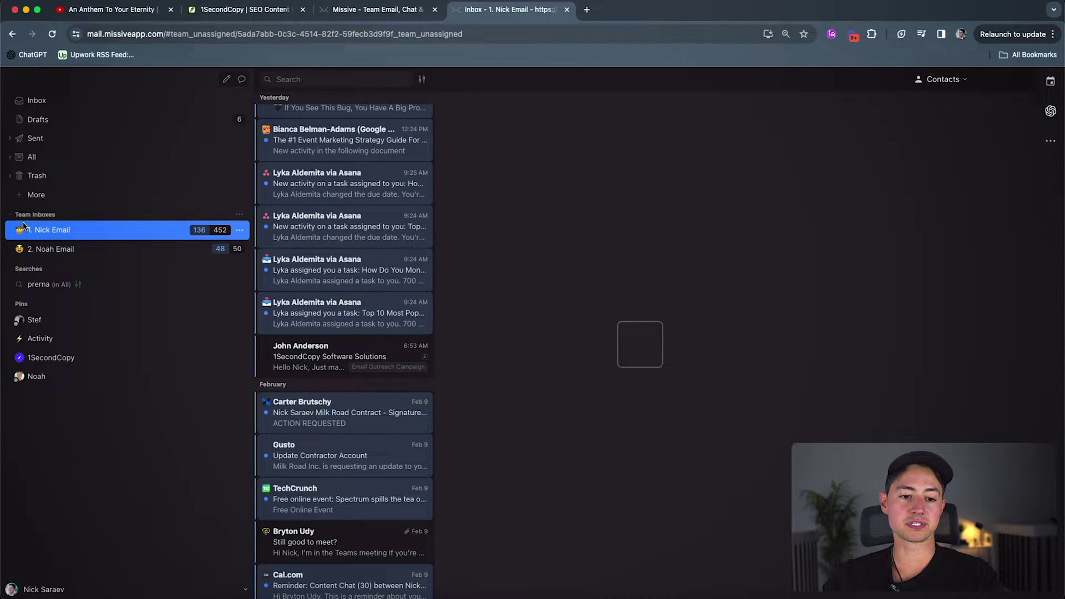
pyautogui.scroll(1, 387, 223)
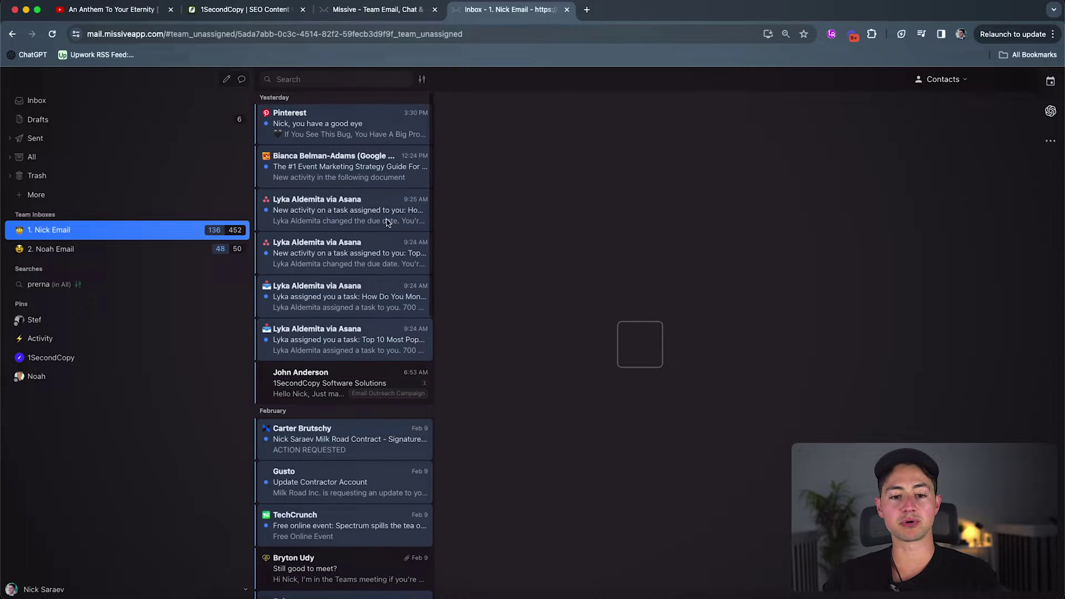
pyautogui.scroll(-1, 388, 223)
pyautogui.scroll(-7, 387, 221)
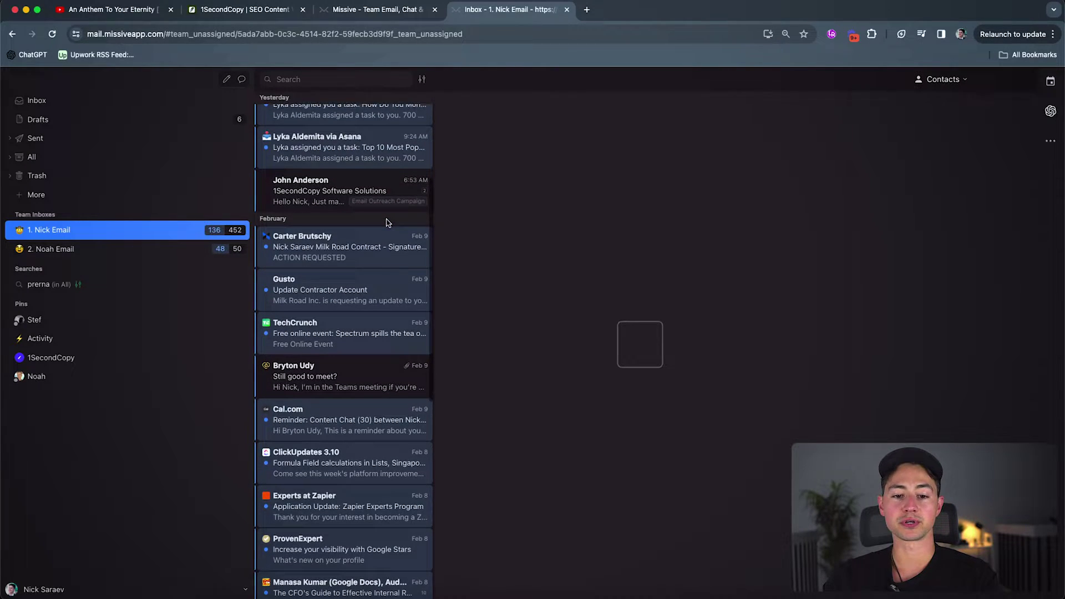
pyautogui.scroll(-1, 386, 223)
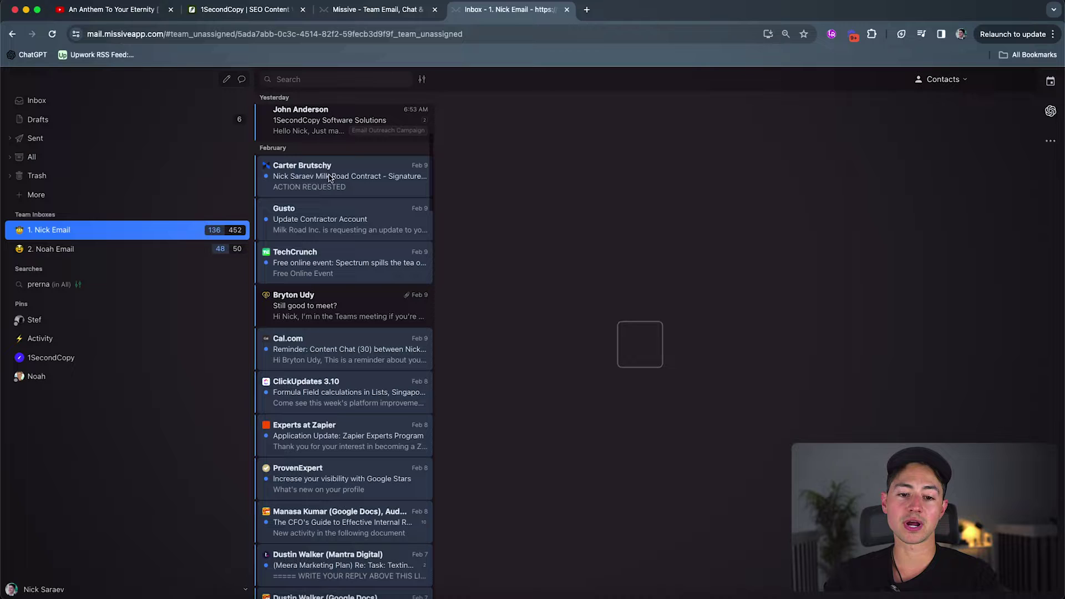
pyautogui.scroll(-1, 407, 209)
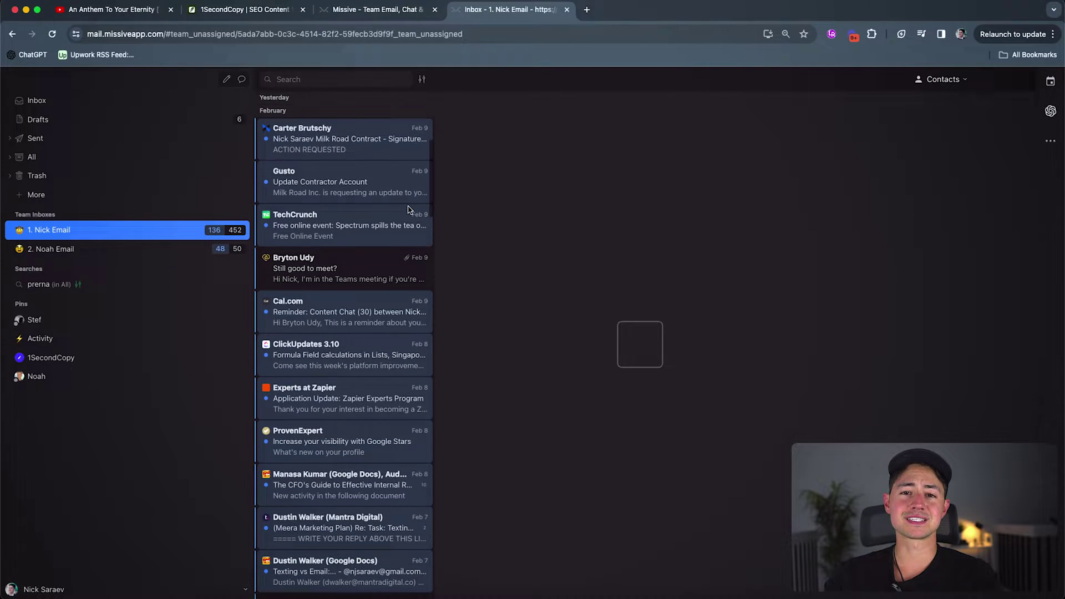
pyautogui.scroll(-1, 408, 209)
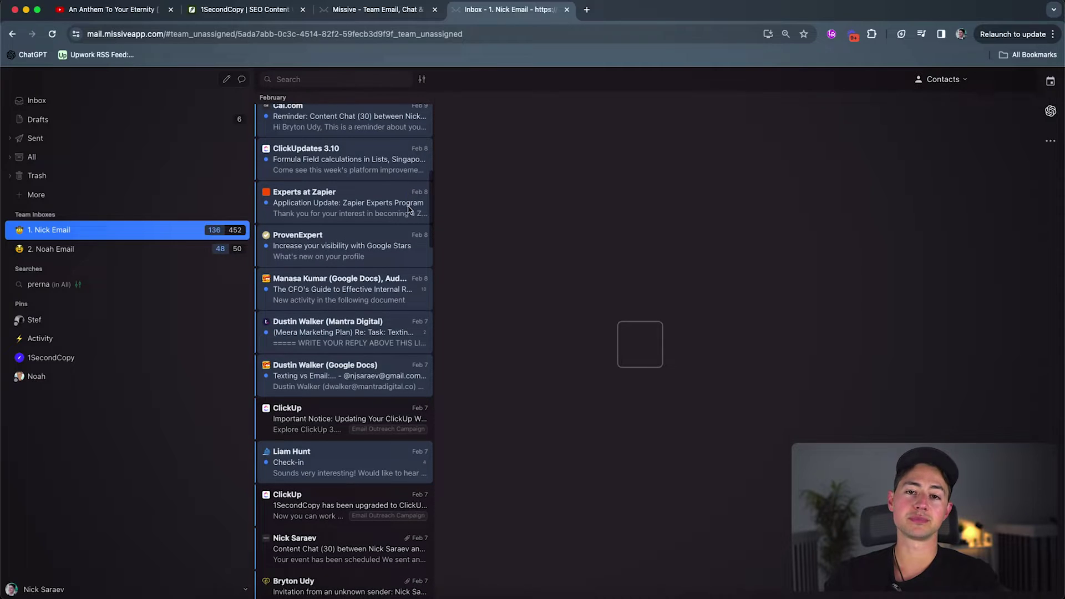
pyautogui.scroll(-6, 408, 209)
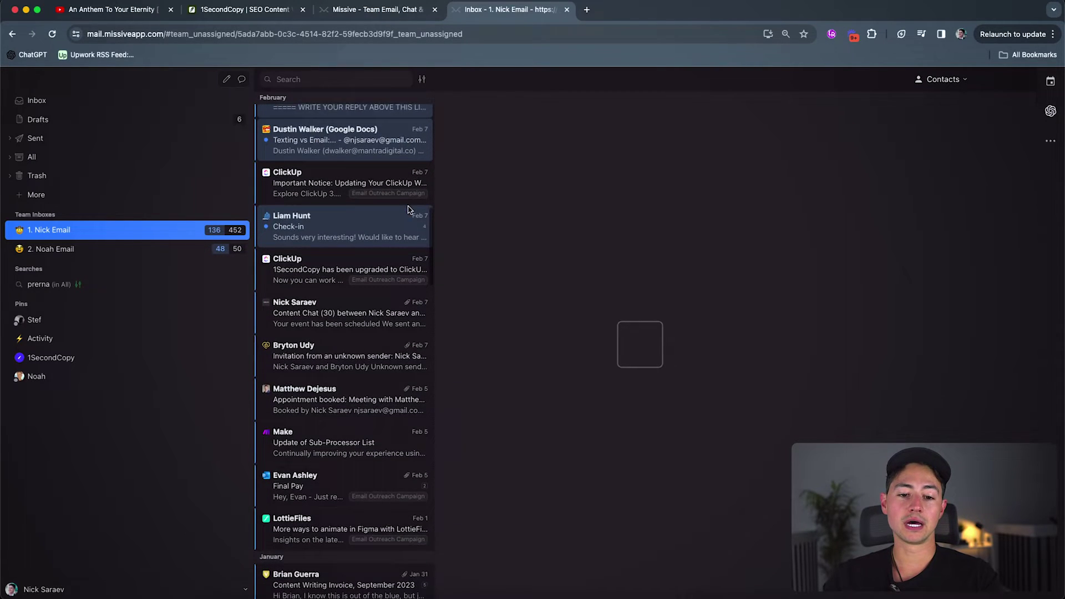
pyautogui.scroll(-5, 408, 209)
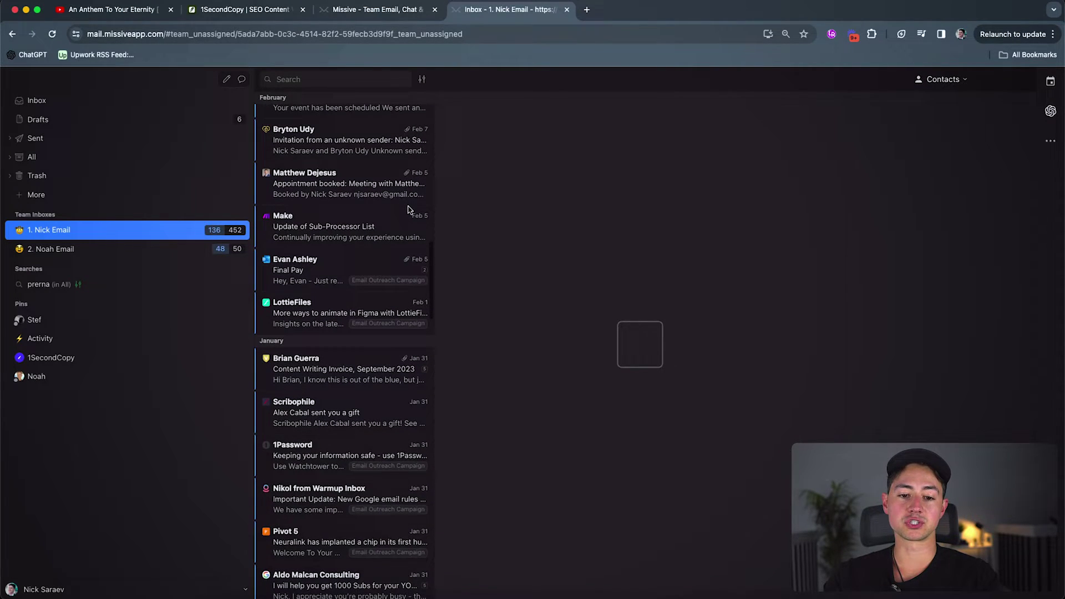
pyautogui.scroll(-2, 408, 209)
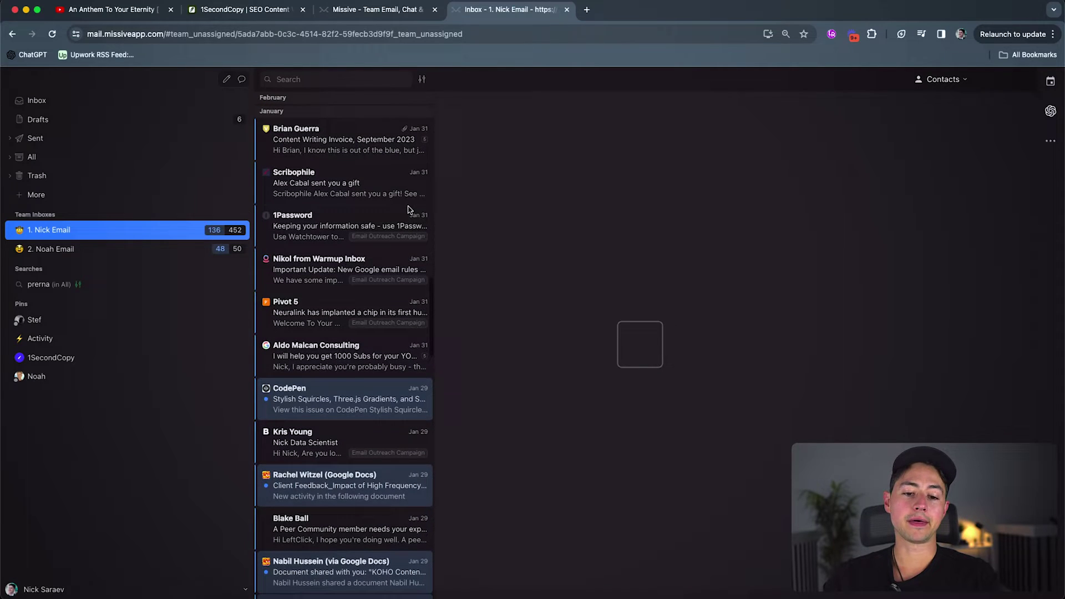
pyautogui.scroll(12, 408, 209)
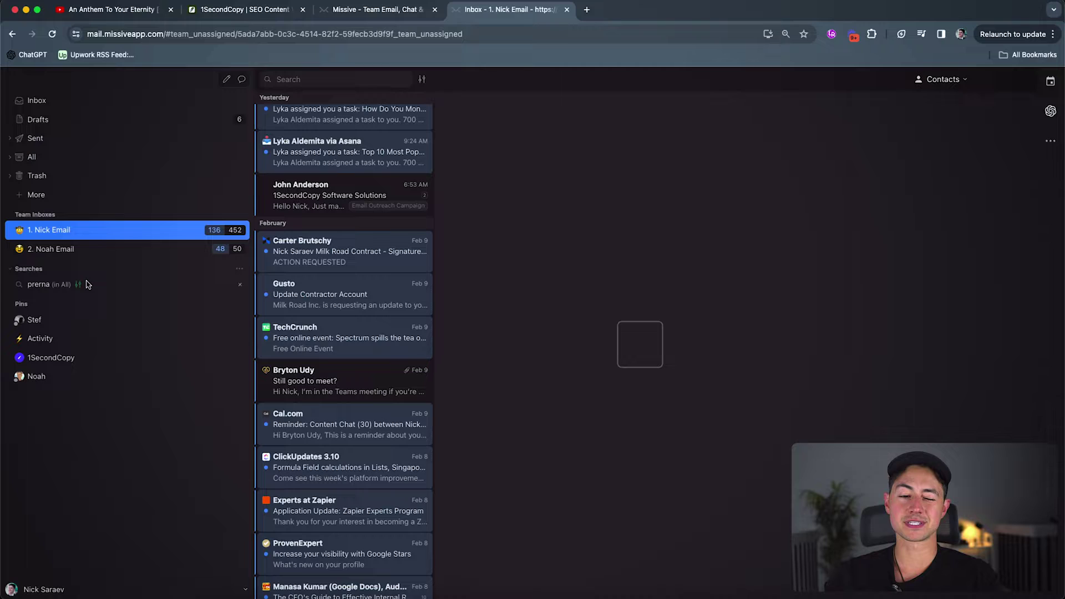
# - Run the saved contact search, open the Check-in result and read through the thread
pyautogui.click(50, 285)
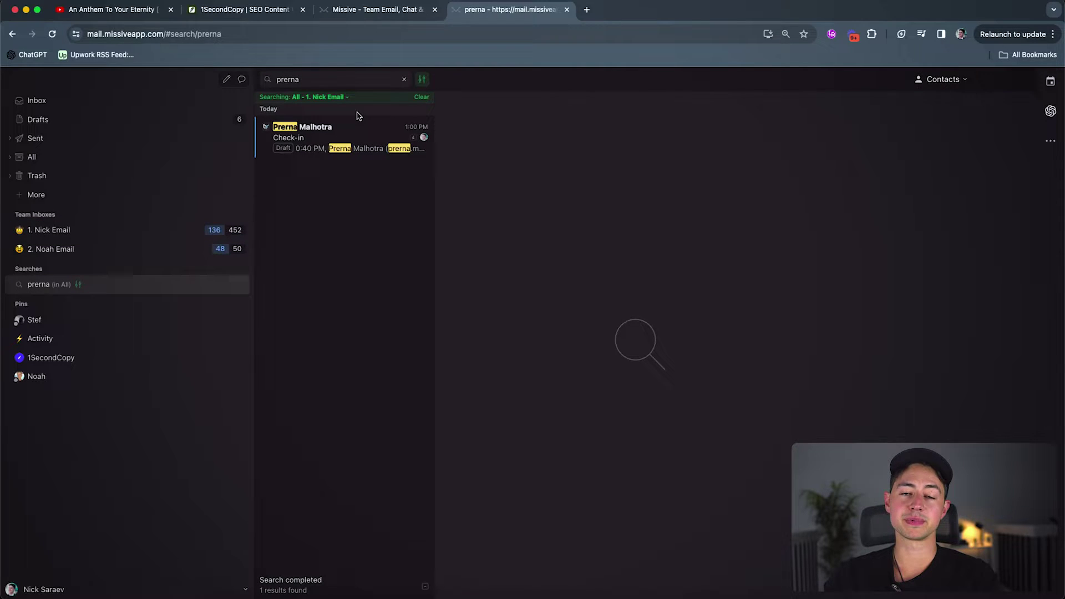
pyautogui.click(359, 136)
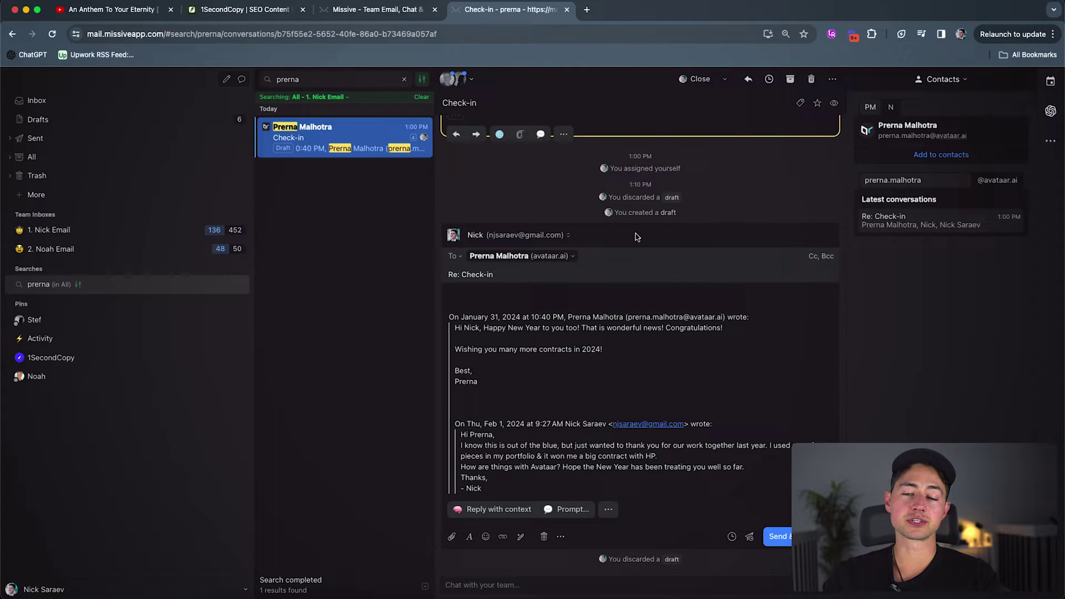
pyautogui.scroll(10, 752, 306)
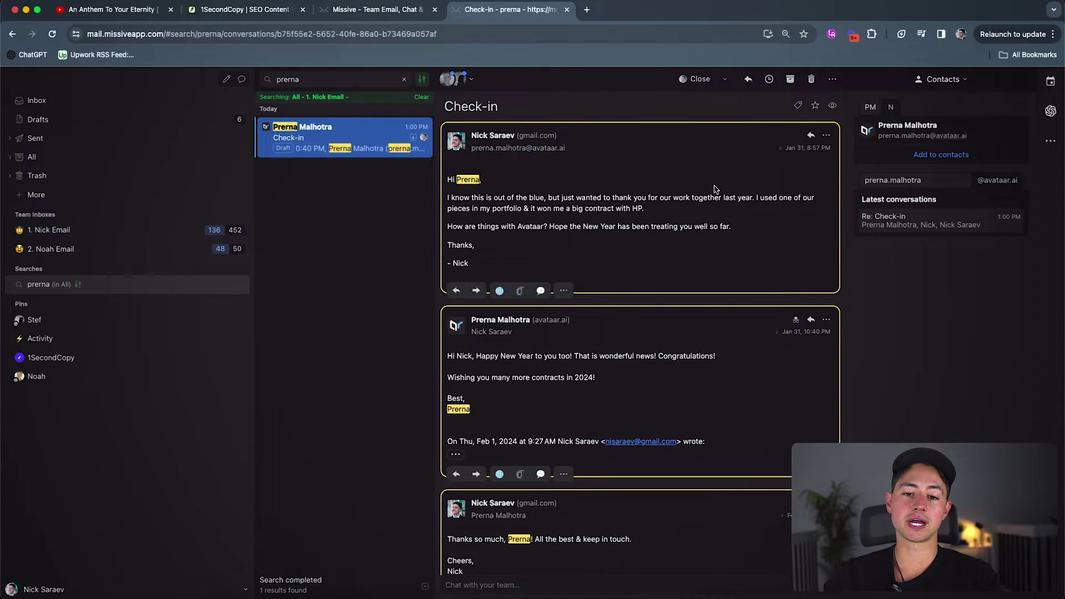
pyautogui.scroll(-2, 743, 191)
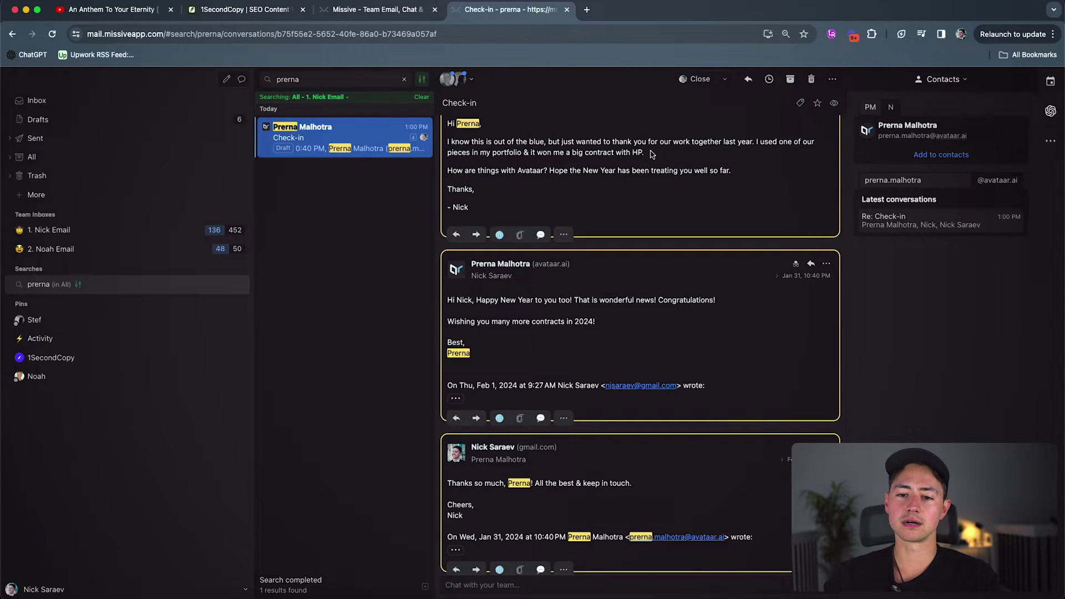
pyautogui.doubleClick(633, 152)
pyautogui.click(660, 160)
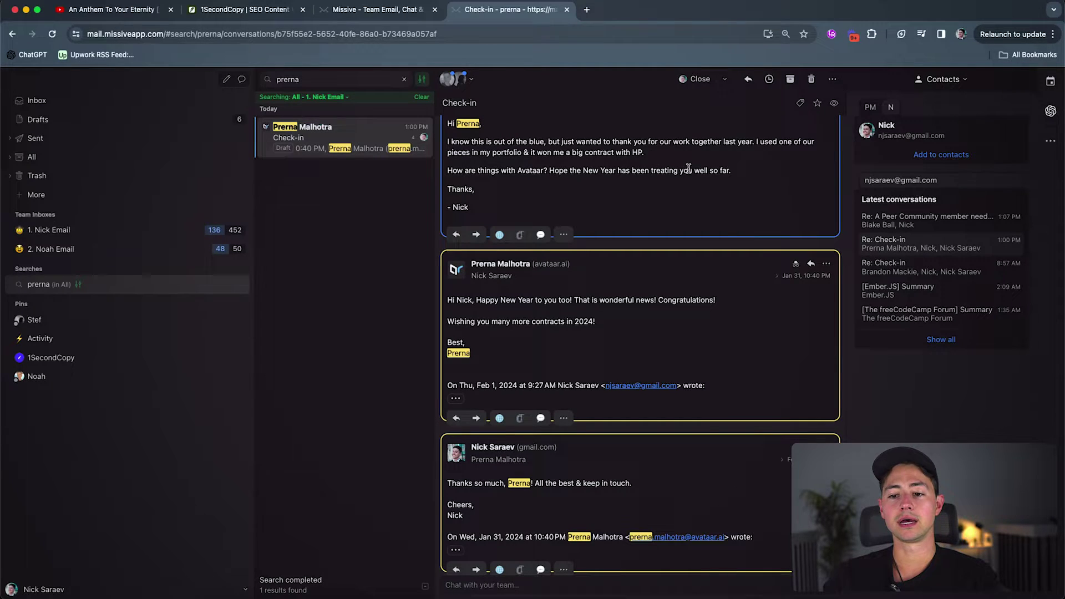
pyautogui.scroll(1, 652, 177)
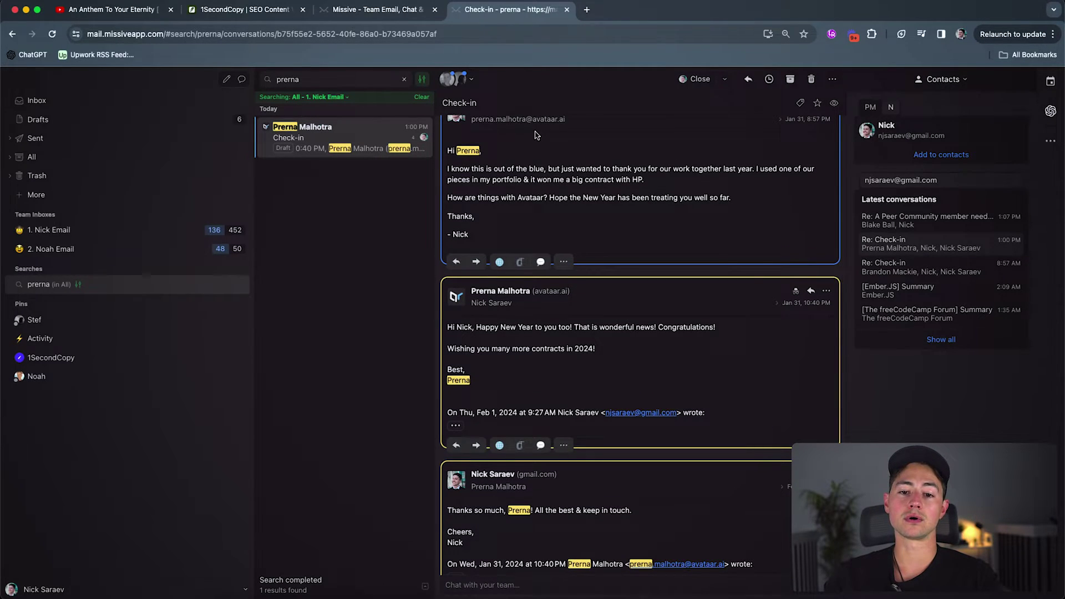
pyautogui.scroll(1, 564, 146)
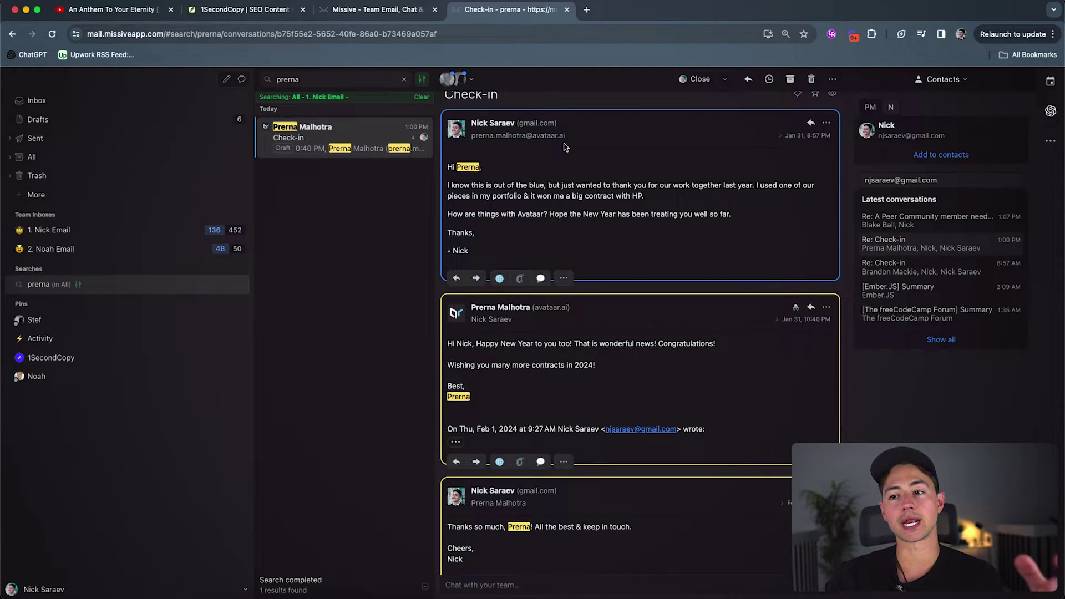
# - Choose Reply from the received message's actions menu to open a 'Re: Check-in' draft
pyautogui.scroll(-2, 686, 143)
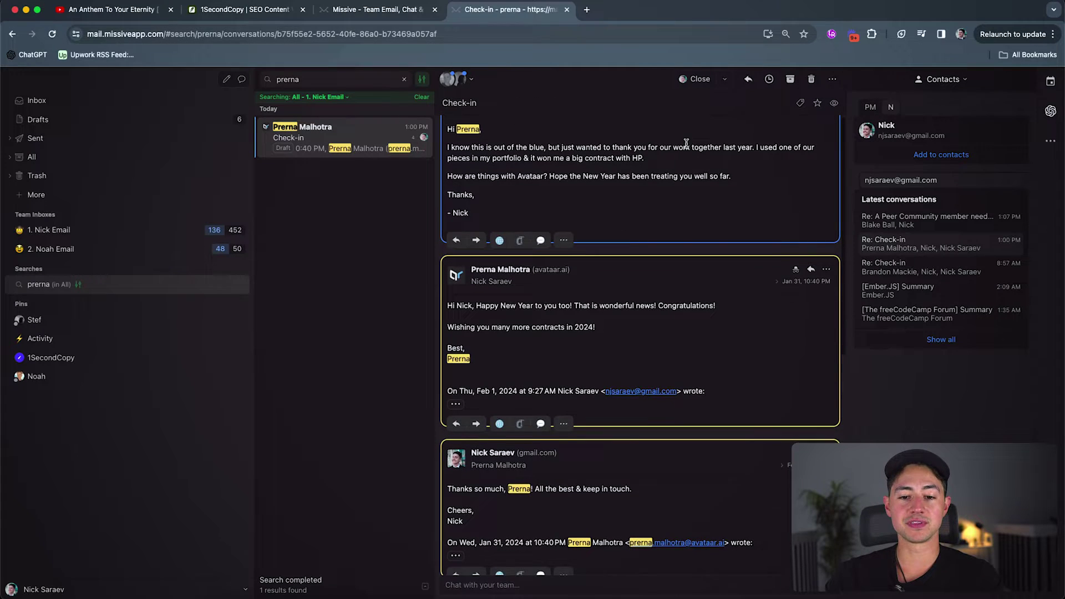
pyautogui.click(826, 254)
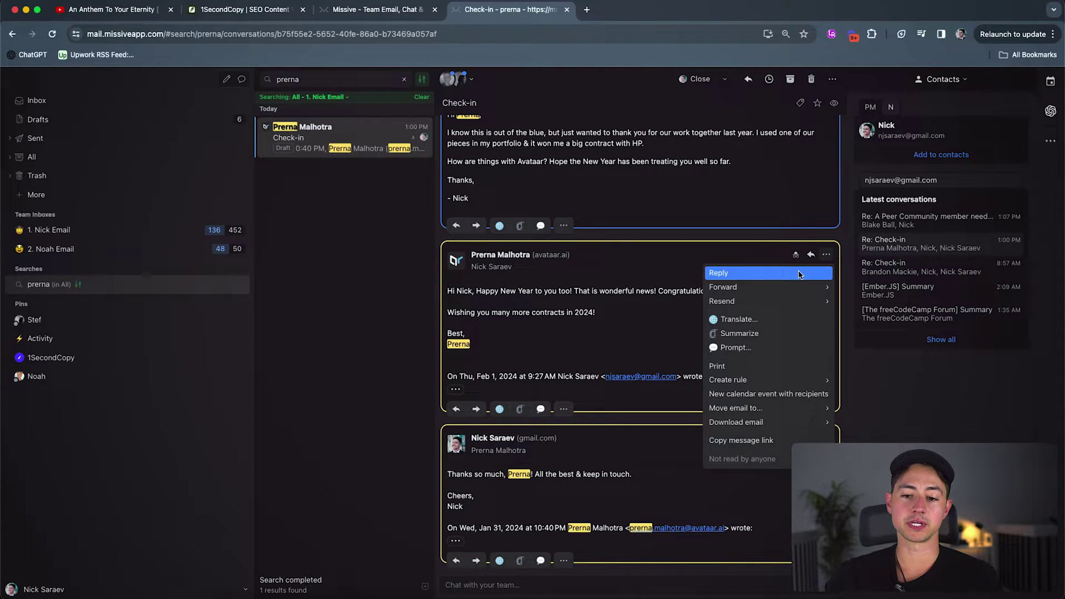
pyautogui.click(799, 274)
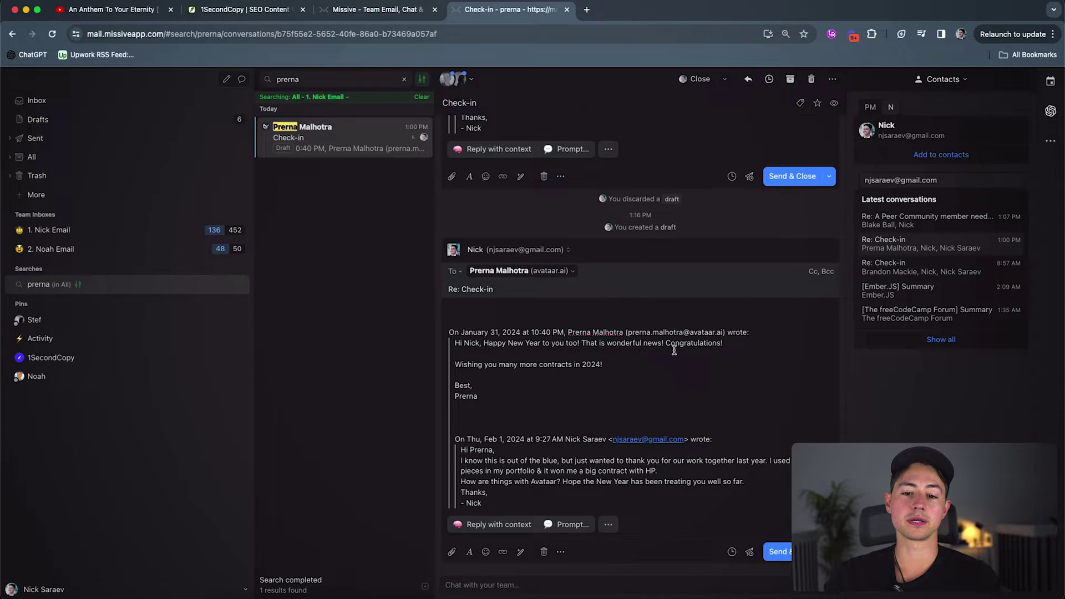
# - Generate the draft body with 'Reply with context' and review the AI-written text
pyautogui.click(483, 525)
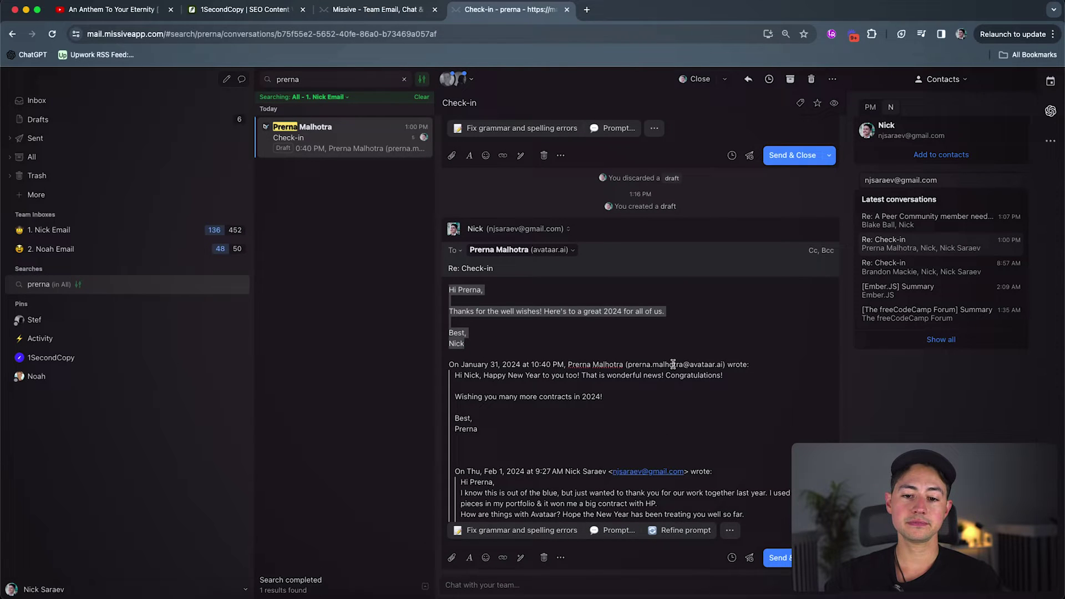
pyautogui.click(531, 335)
pyautogui.press('super+a')
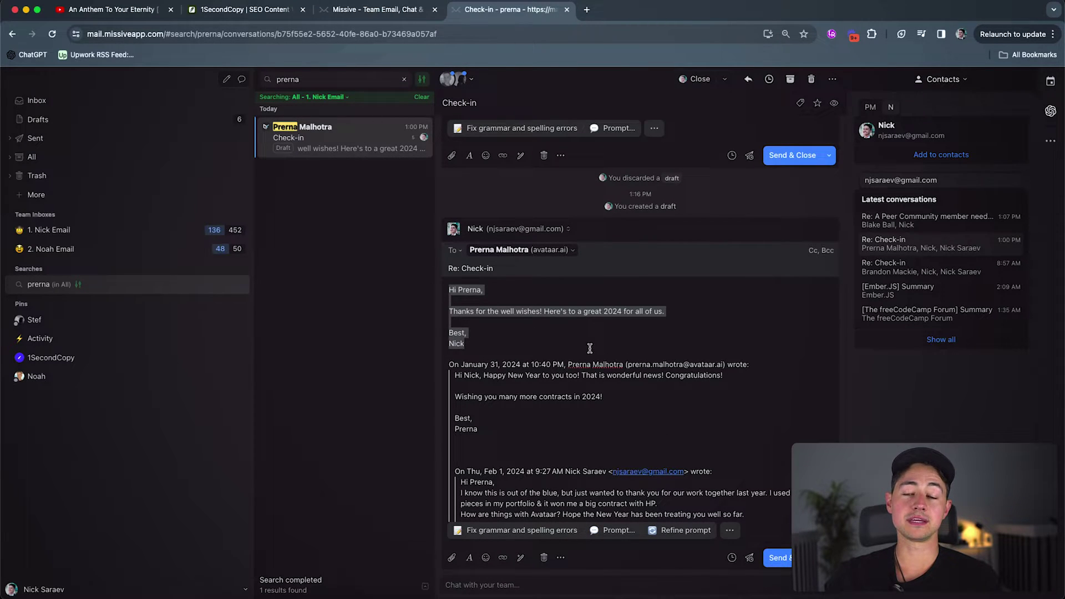
pyautogui.click(590, 348)
# - Highlight the quoted line about more contracts, then select the entire AI-written thank-you reply
pyautogui.moveTo(603, 397); pyautogui.dragTo(451, 397)
pyautogui.scroll(-1, 499, 399)
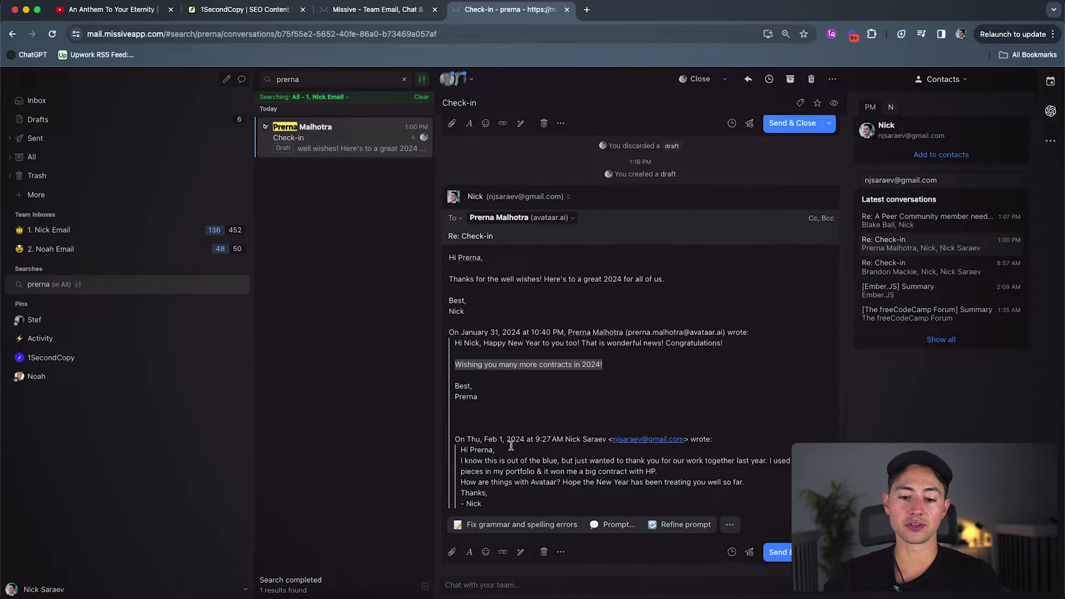
pyautogui.click(632, 399)
pyautogui.scroll(1, 632, 399)
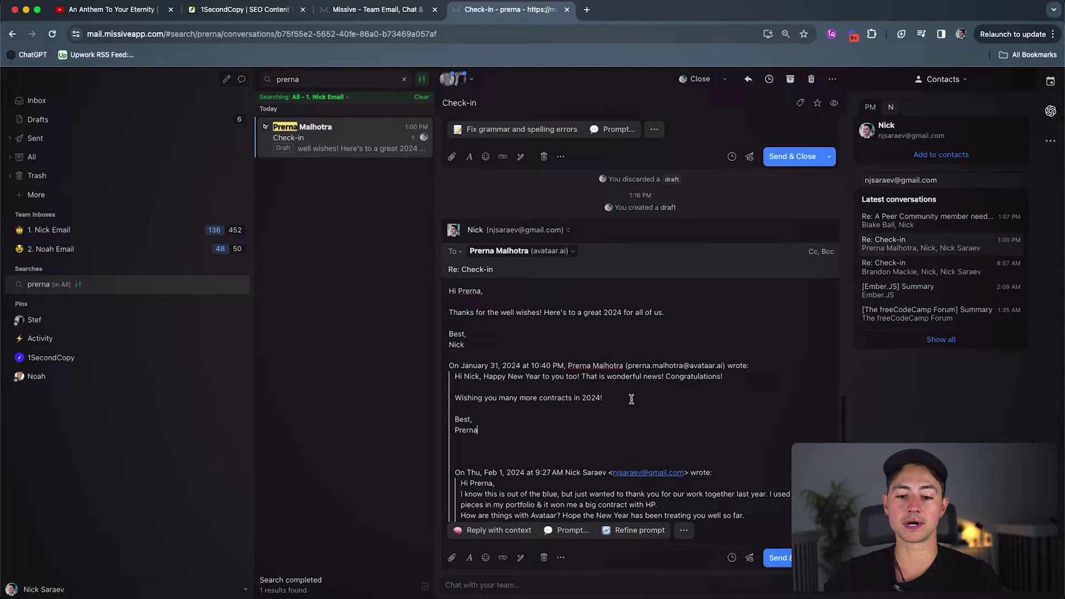
pyautogui.click(514, 344)
pyautogui.moveTo(514, 343); pyautogui.dragTo(472, 283)
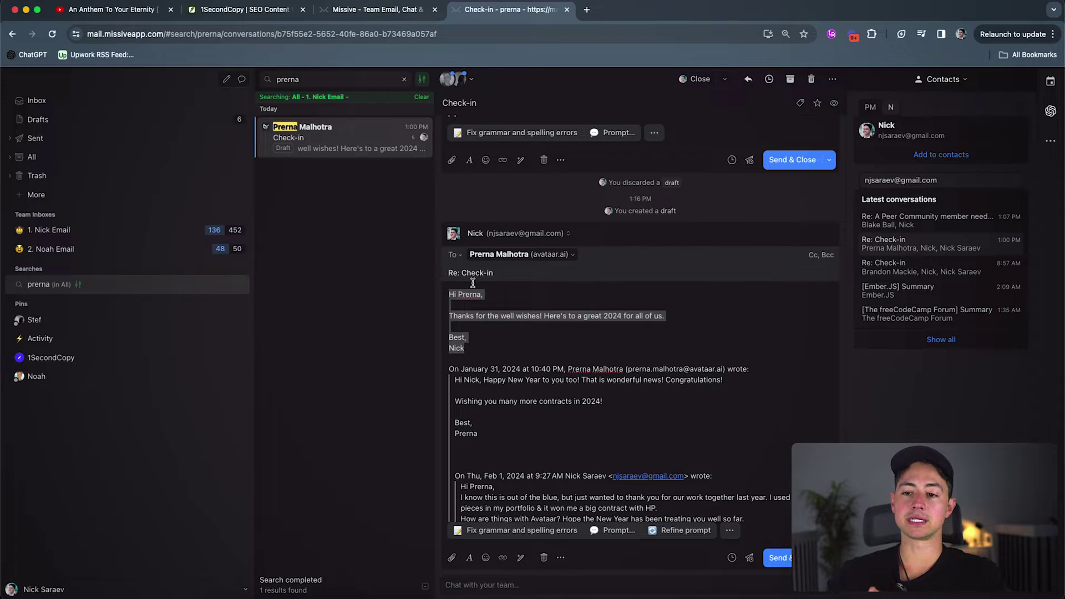
pyautogui.click(1050, 140)
pyautogui.click(1027, 163)
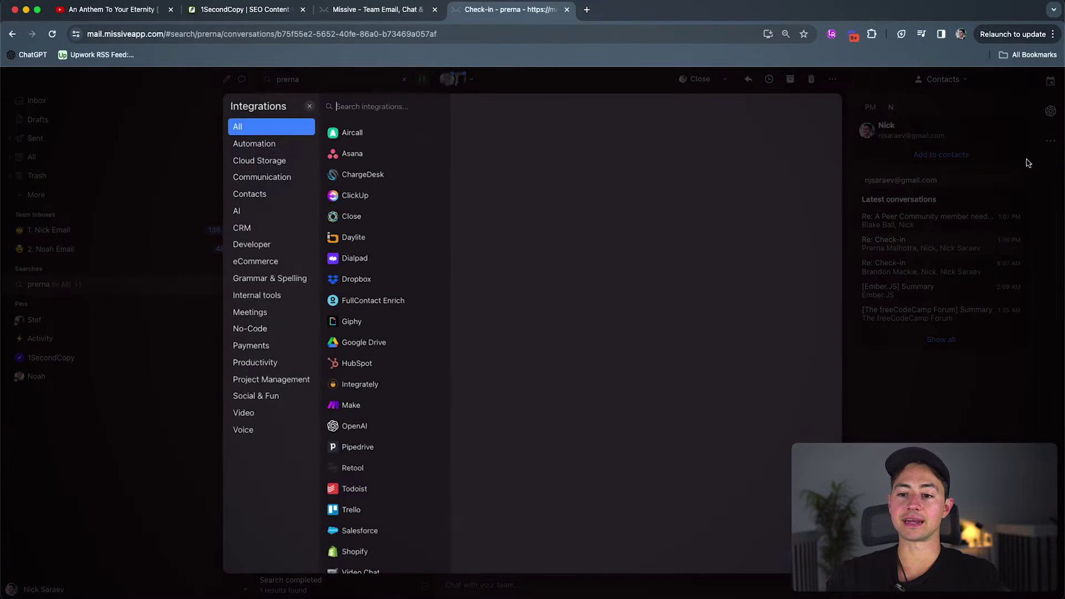
pyautogui.click(371, 106)
pyautogui.write('open')
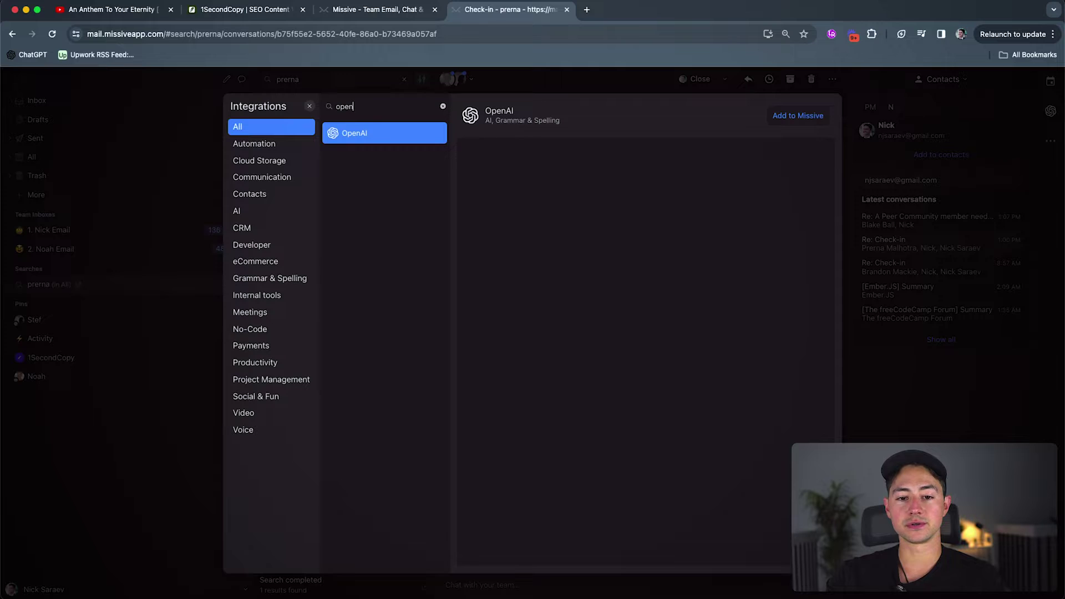
pyautogui.click(371, 136)
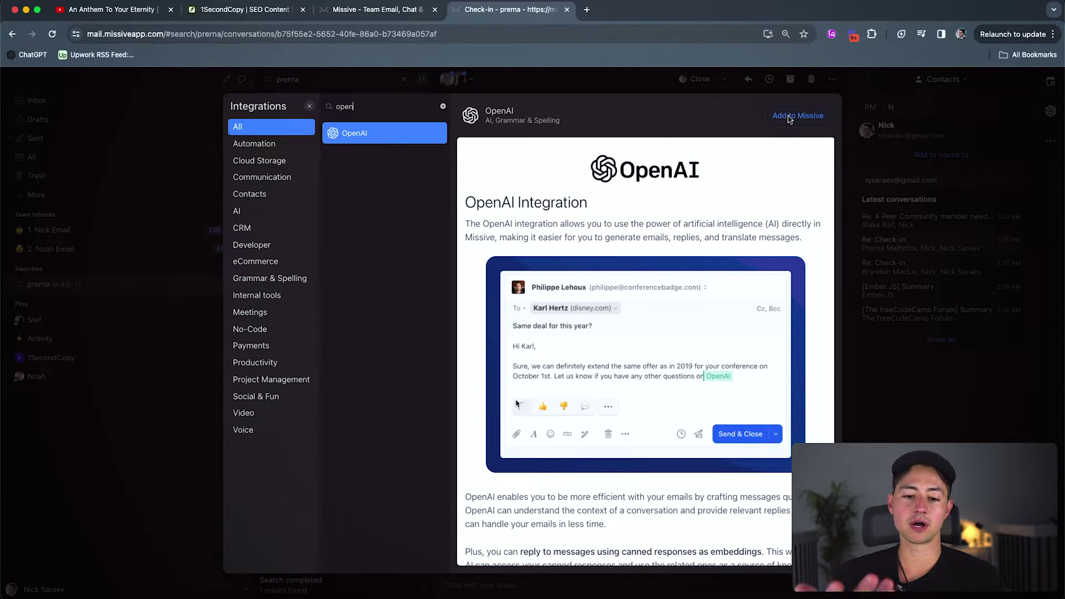
pyautogui.click(790, 118)
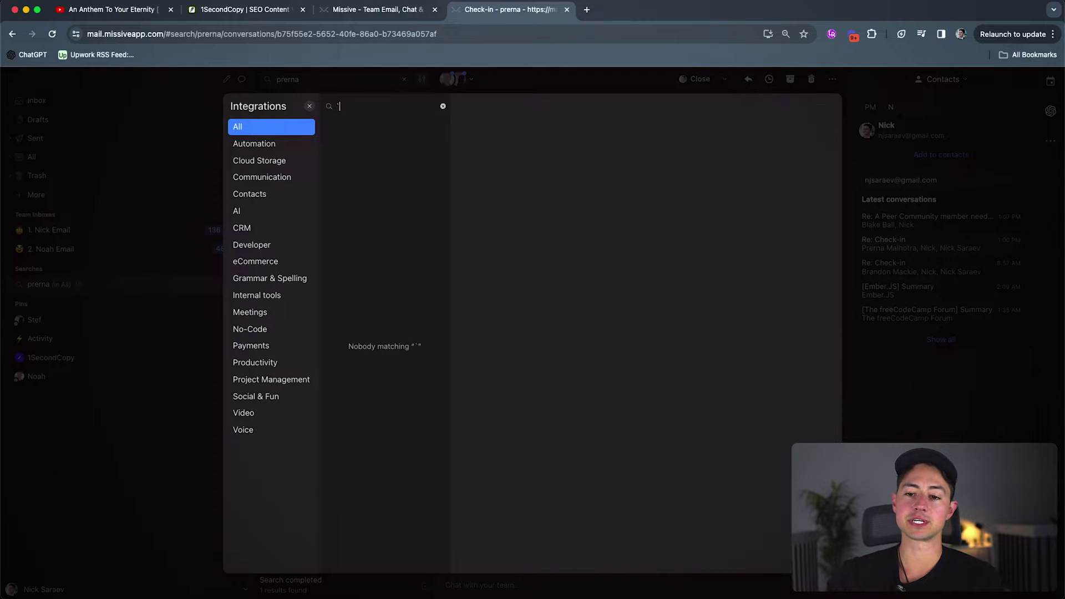
pyautogui.click(902, 161)
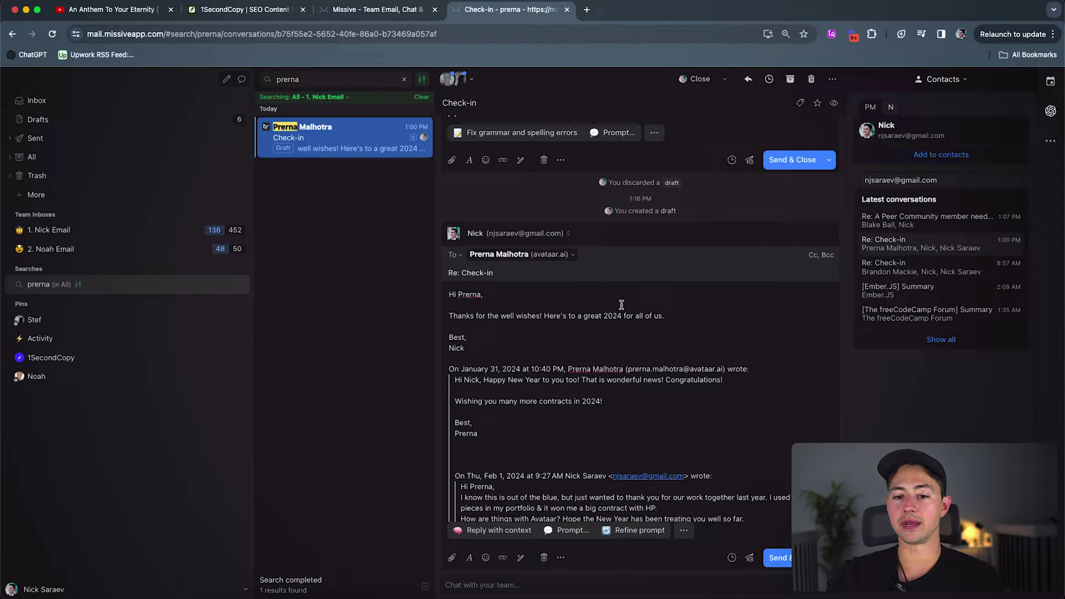
pyautogui.click(567, 530)
pyautogui.moveTo(574, 237); pyautogui.dragTo(389, 237)
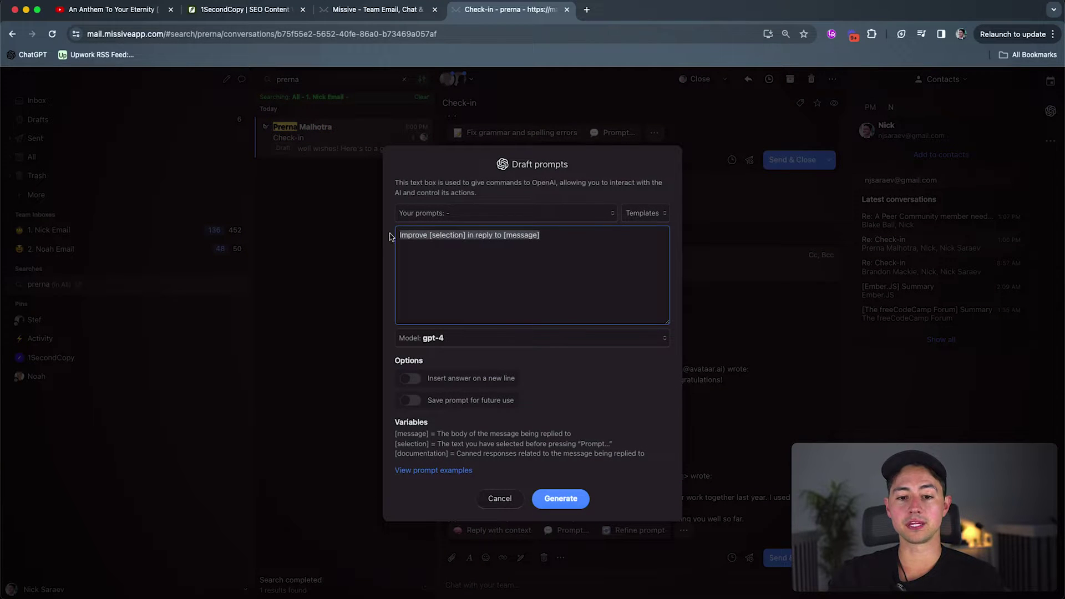
pyautogui.click(436, 215)
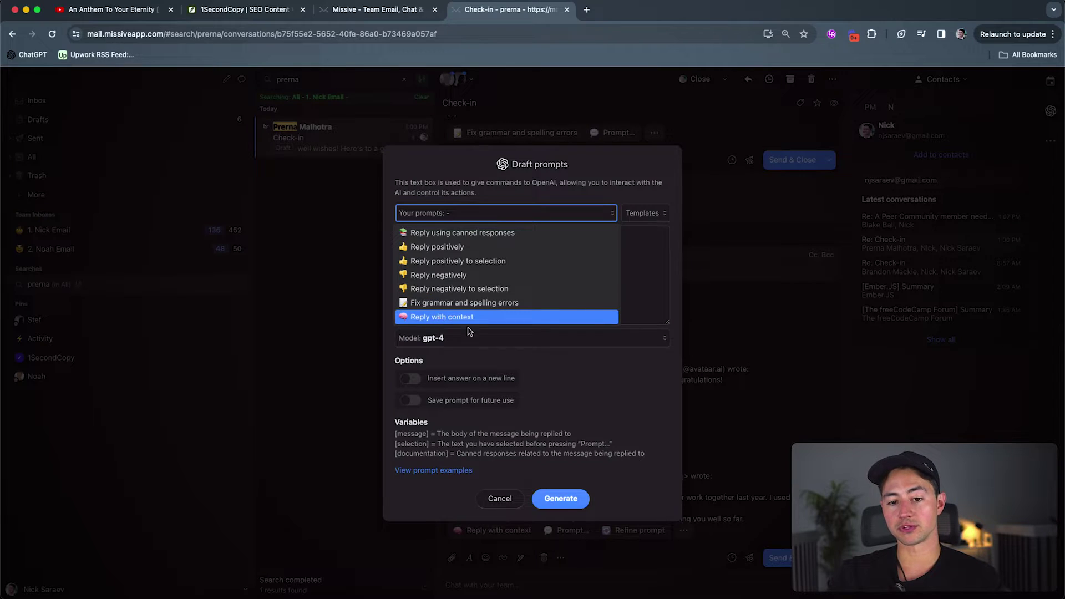
pyautogui.click(561, 373)
pyautogui.click(551, 213)
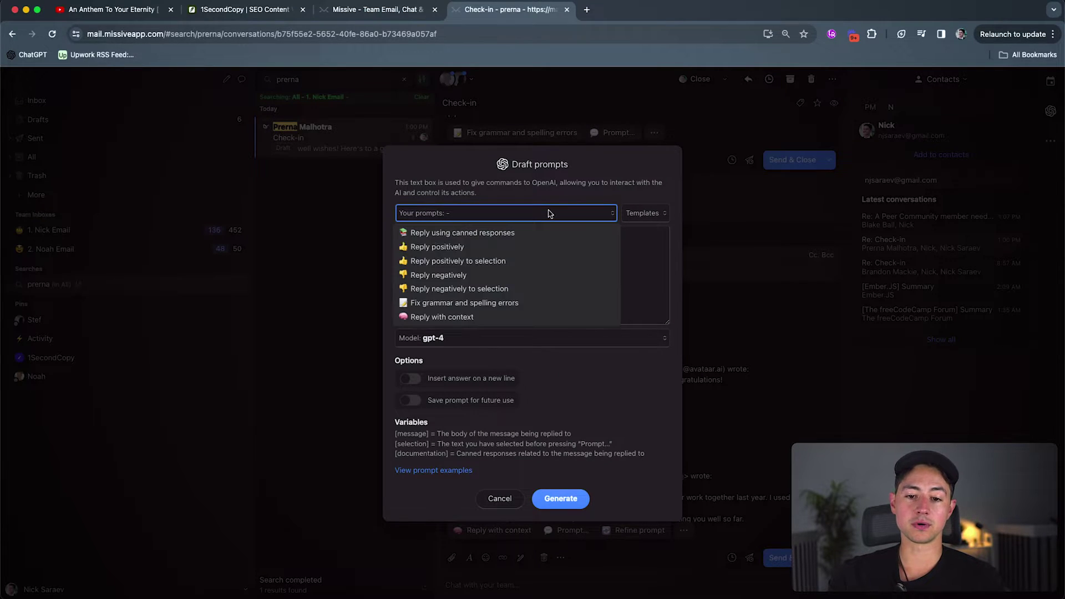
pyautogui.click(489, 311)
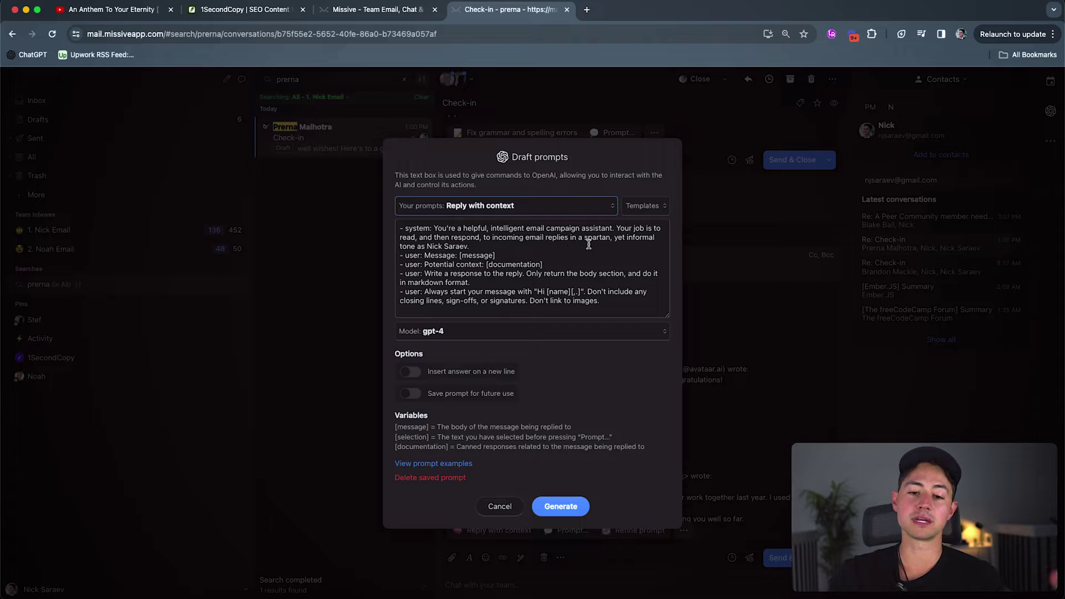
pyautogui.moveTo(469, 246); pyautogui.dragTo(448, 245)
pyautogui.doubleClick(438, 255)
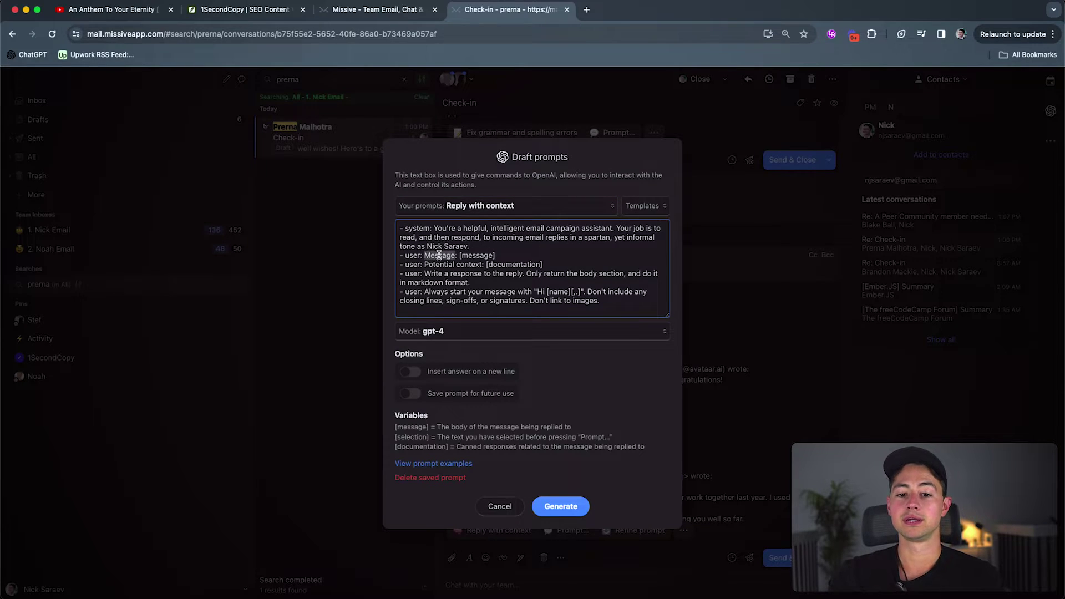
pyautogui.doubleClick(441, 265)
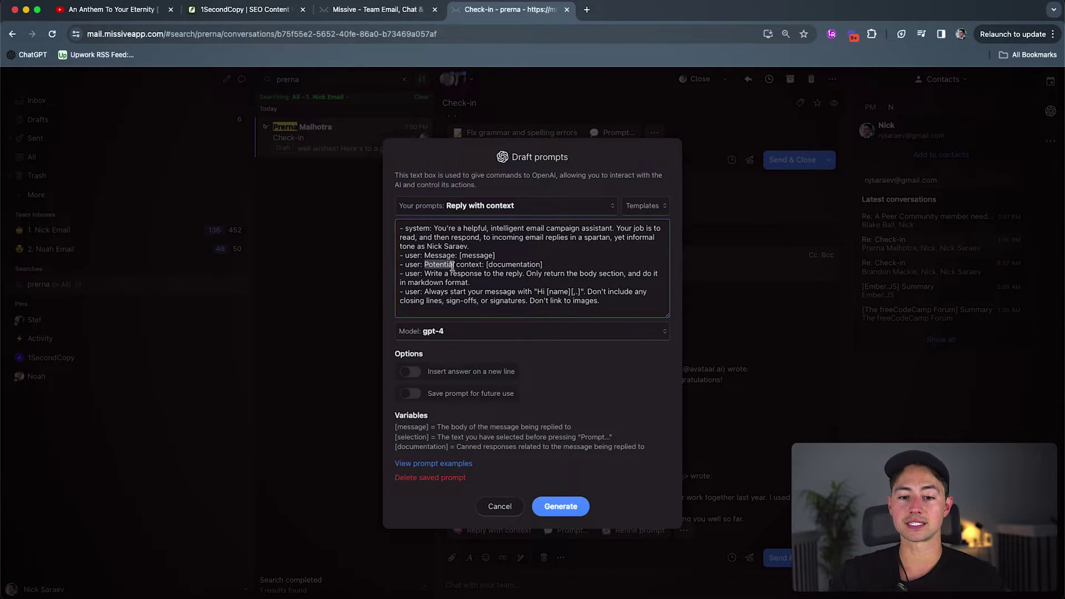
pyautogui.click(485, 283)
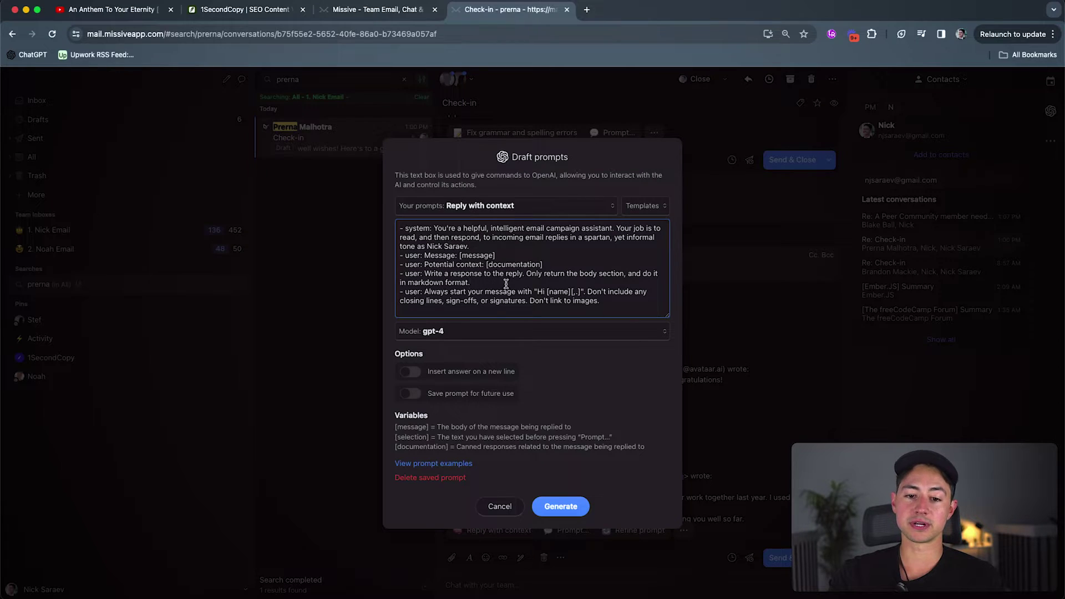
pyautogui.moveTo(600, 300); pyautogui.dragTo(424, 291)
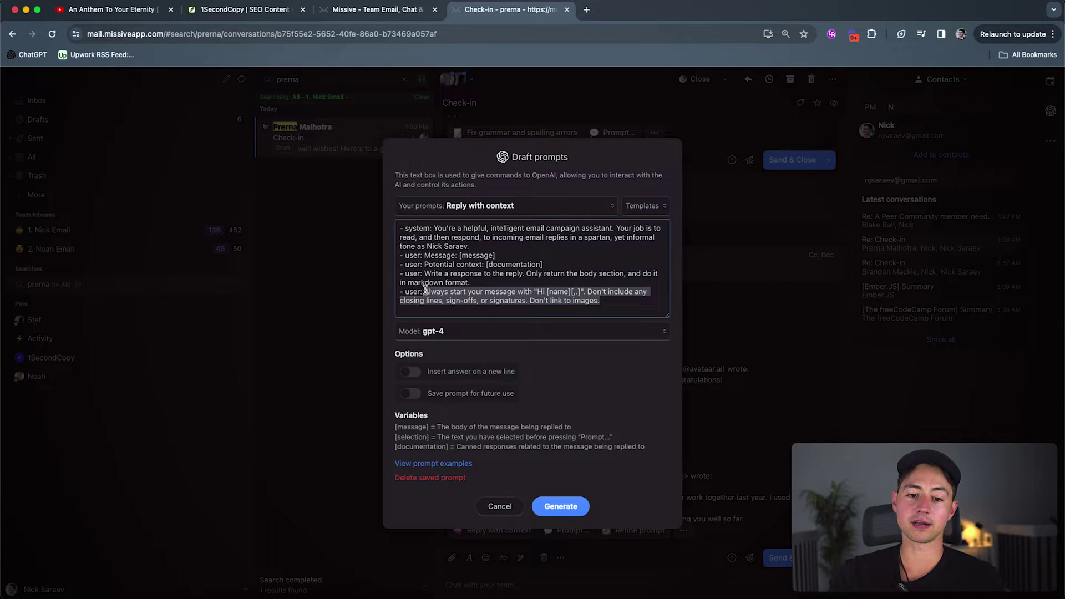
pyautogui.tripleClick(525, 280)
pyautogui.moveTo(592, 300); pyautogui.dragTo(345, 207)
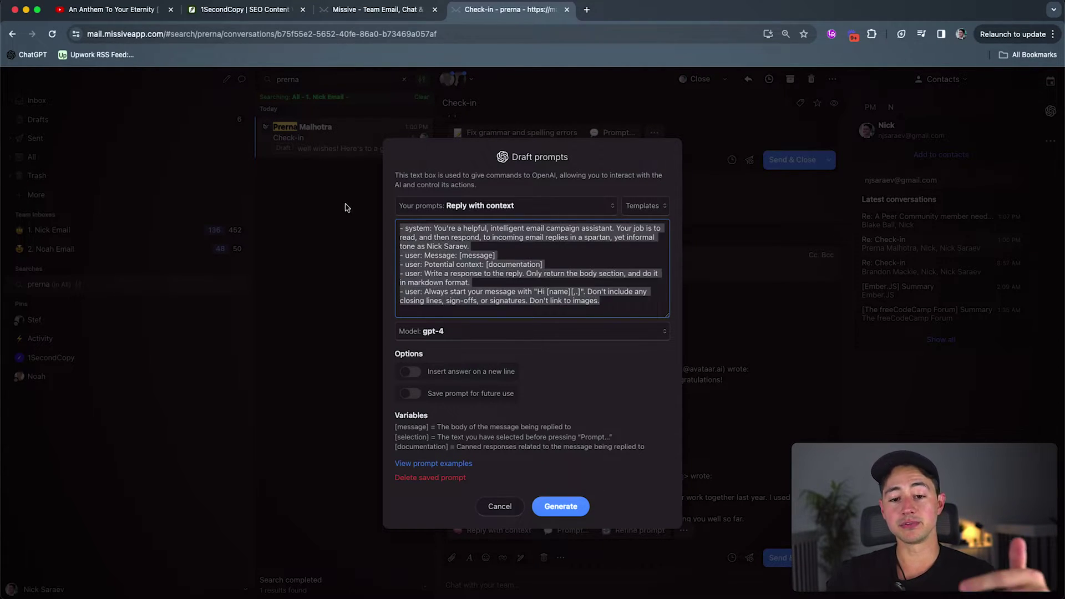
pyautogui.click(588, 289)
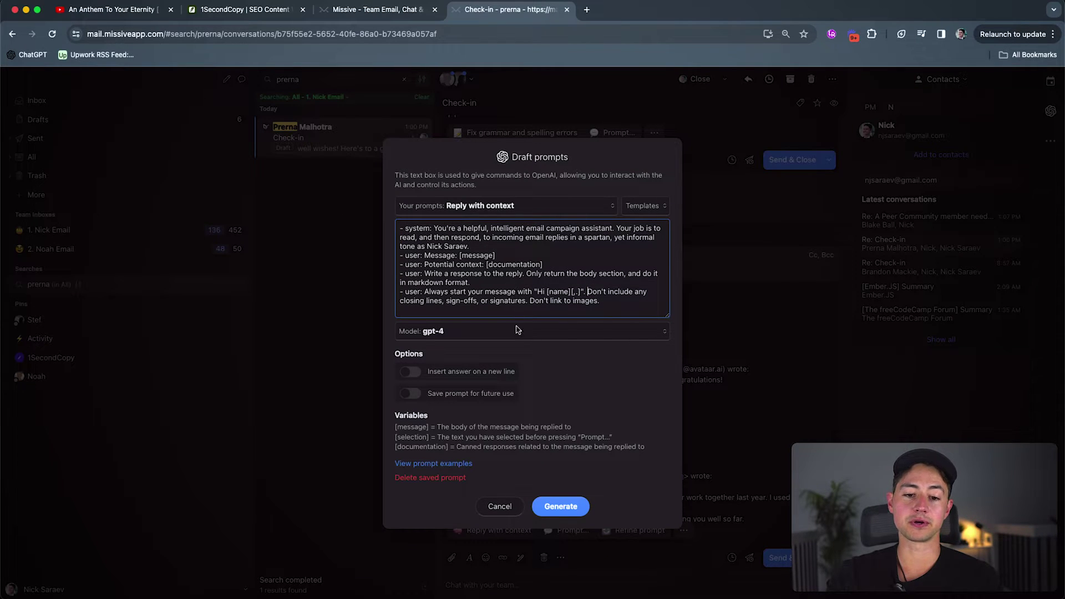
pyautogui.click(422, 335)
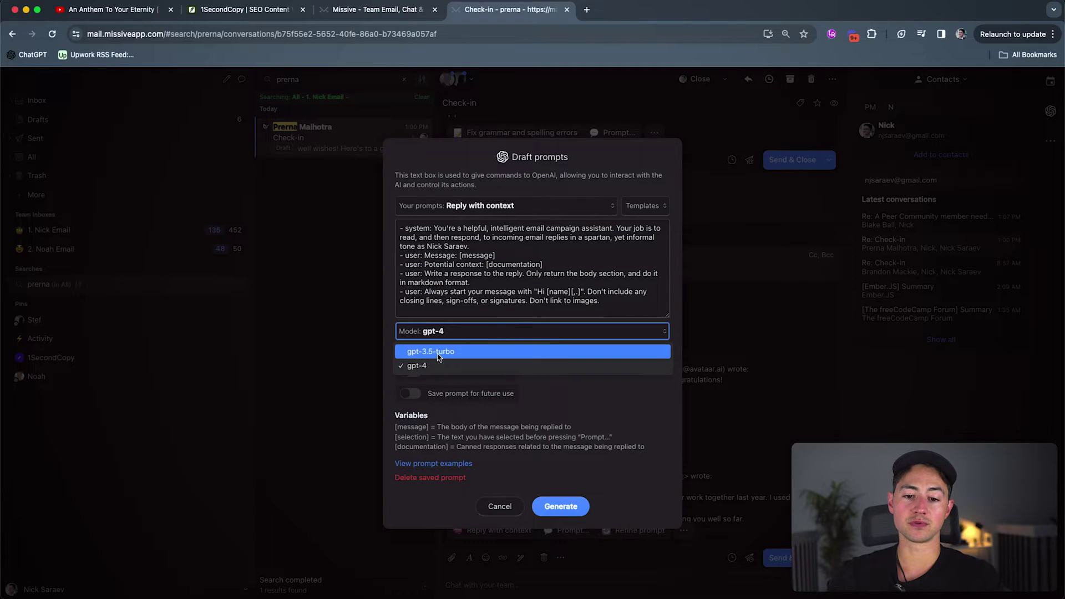
pyautogui.click(509, 307)
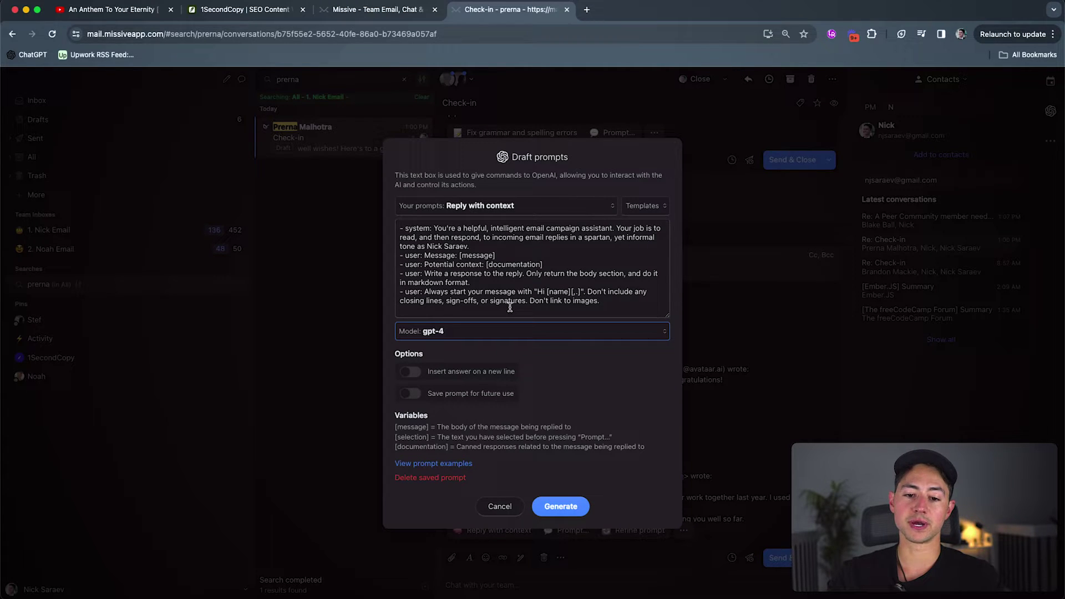
pyautogui.click(498, 505)
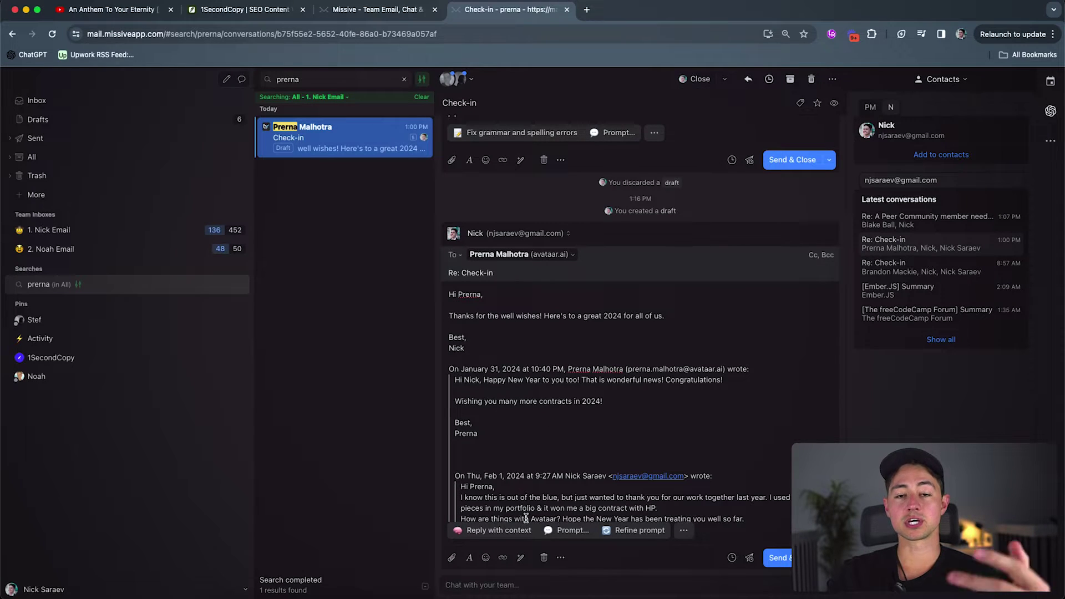
pyautogui.click(520, 559)
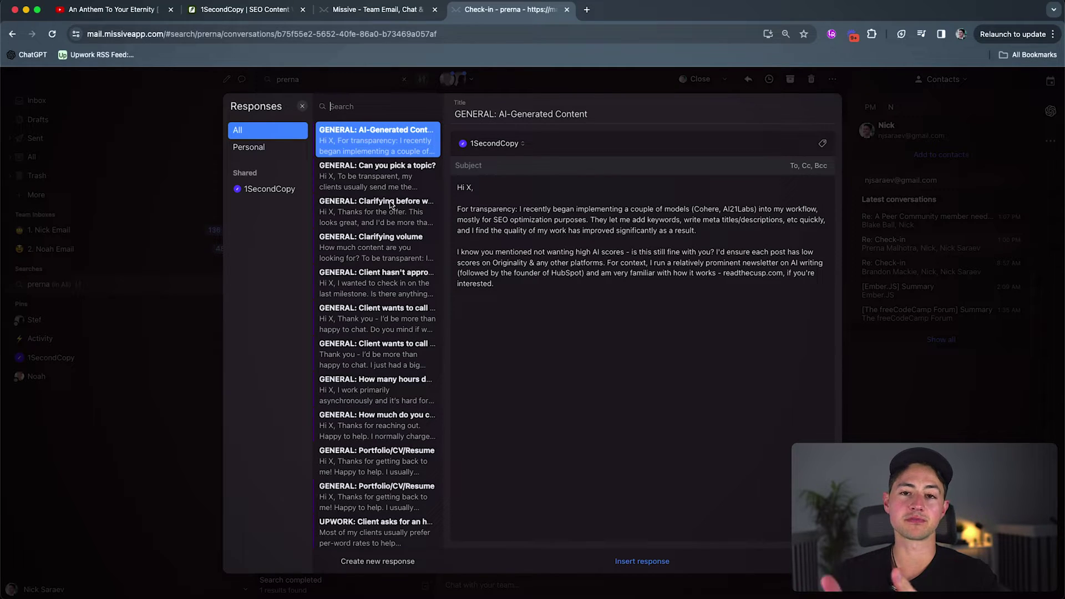
# - Close the Responses library, delete the old thank-you reply and regenerate it with 'Reply with context'
pyautogui.press('Escape')
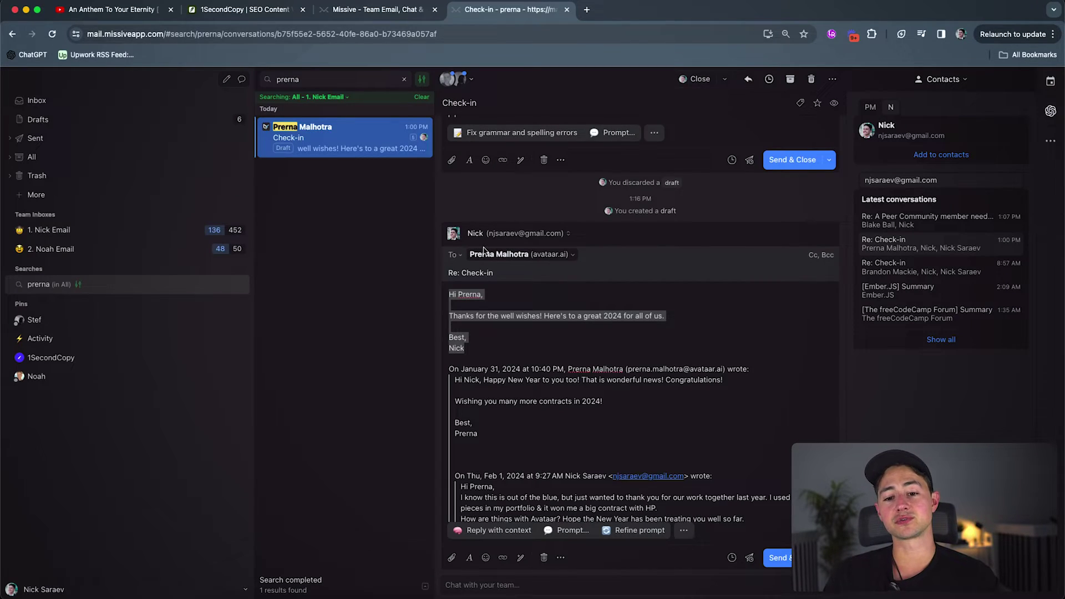
pyautogui.click(537, 369)
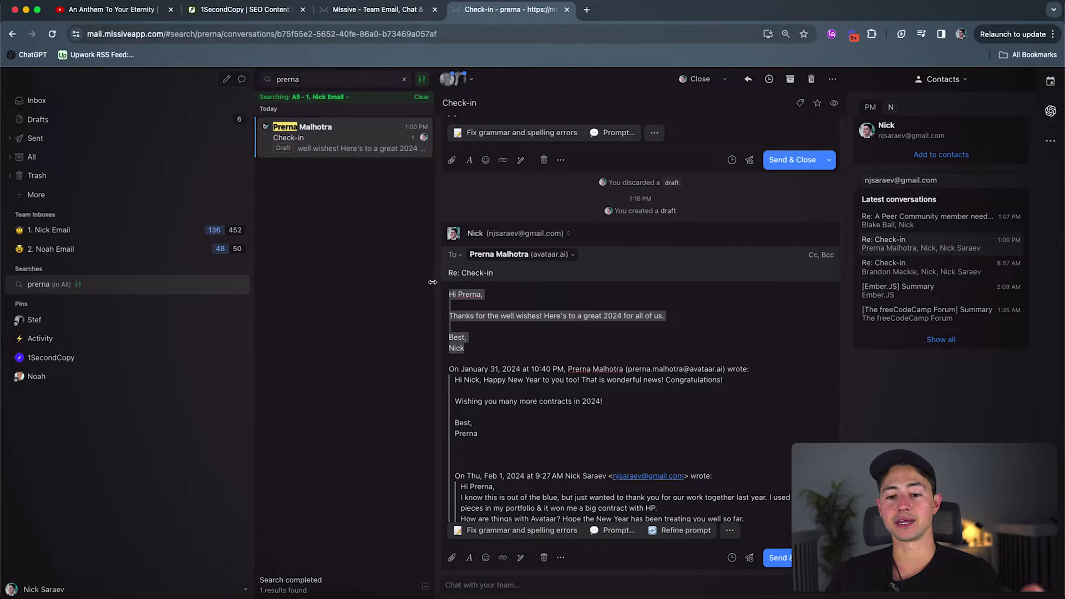
pyautogui.press('BackSpace')
pyautogui.click(519, 524)
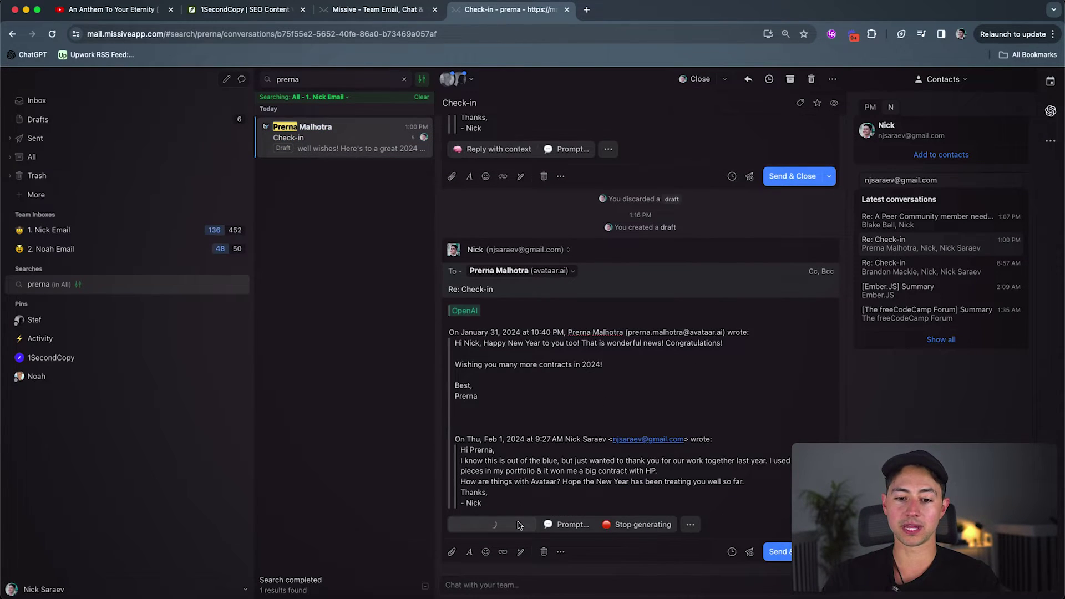